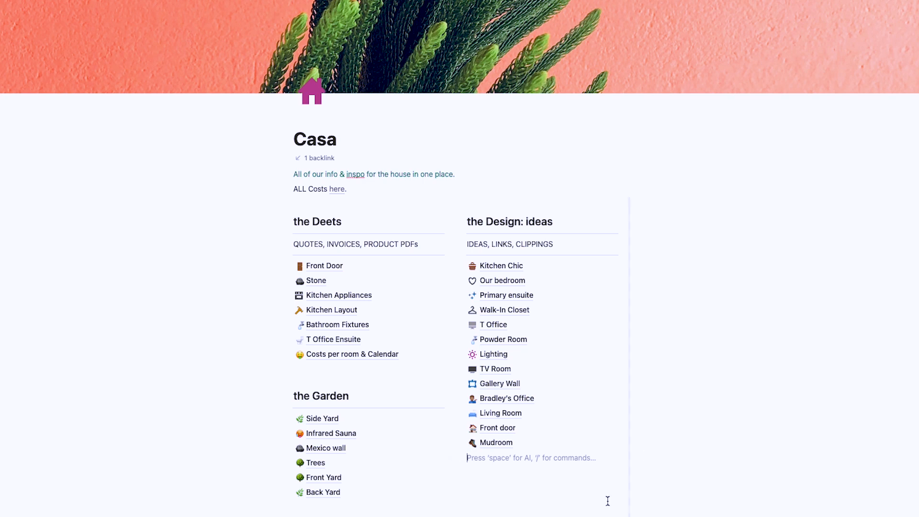
Insert a new sub-page beneath the "other ideas" list on the Casa page and title it "Casa 2"
scroll(602, 506, down, 3)
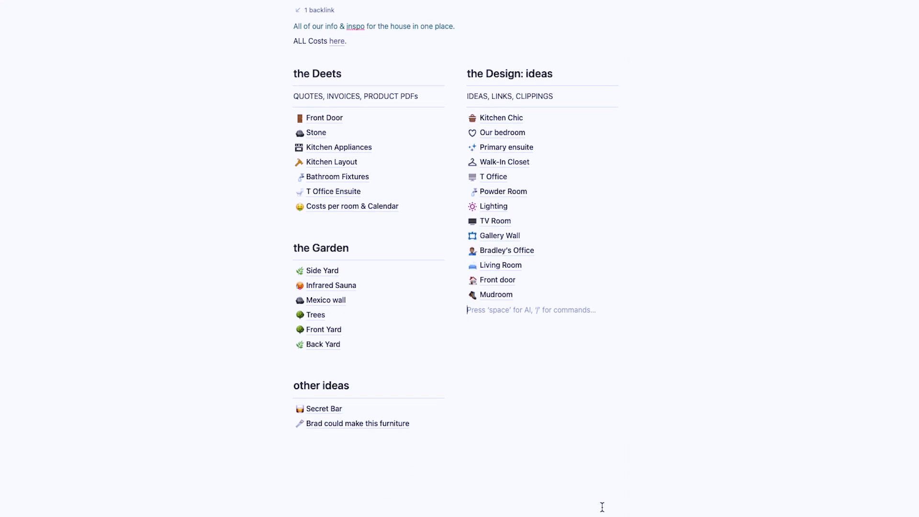
scroll(601, 506, up, 1)
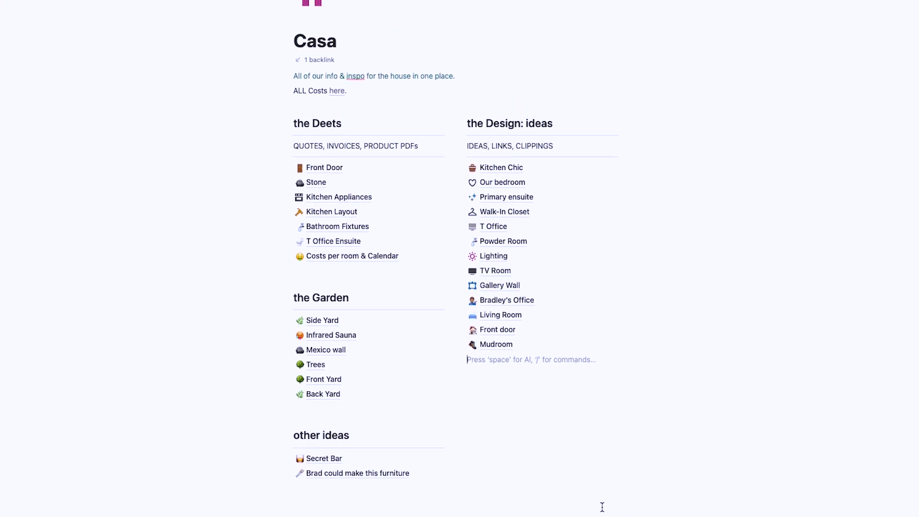
scroll(602, 507, up, 4)
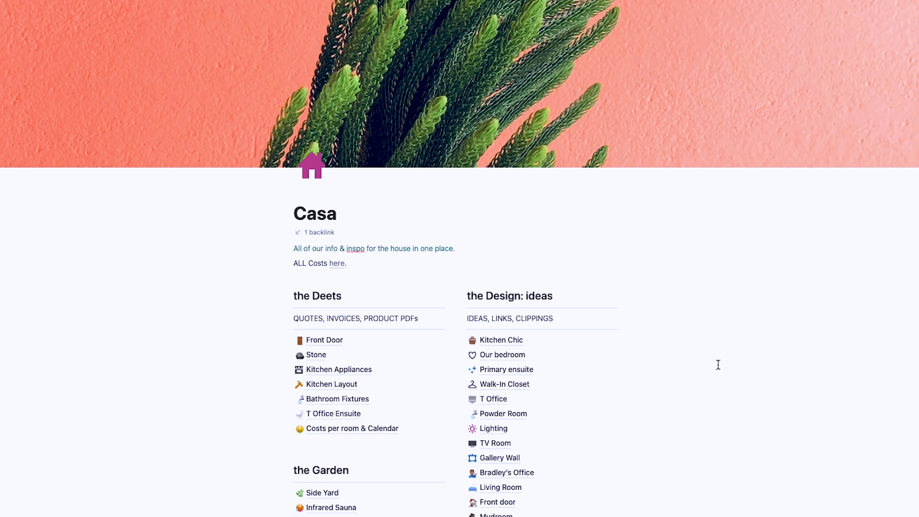
scroll(719, 365, down, 6)
click(400, 446)
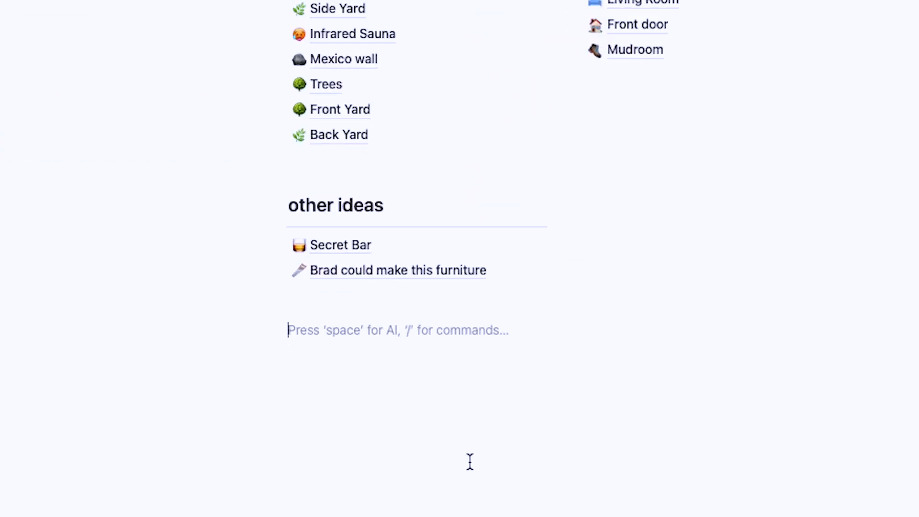
key(Return)
key(Return)
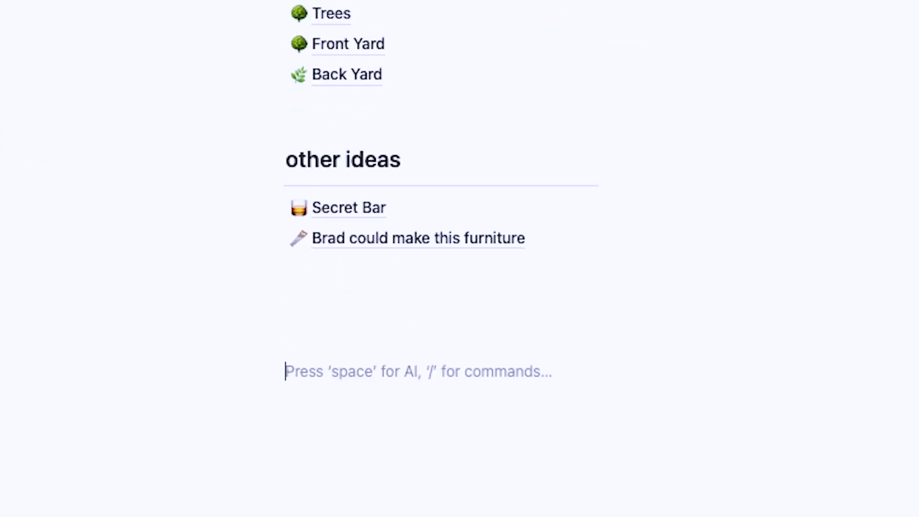
text(/)
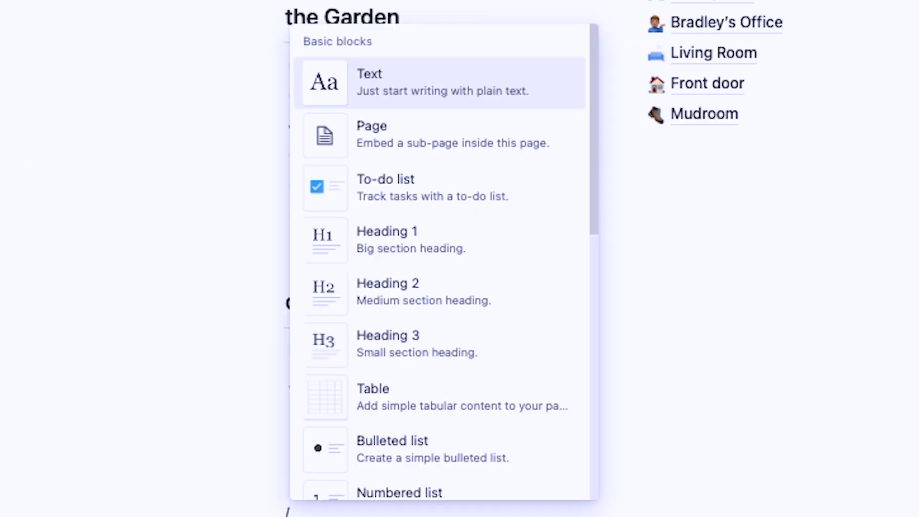
text(pa)
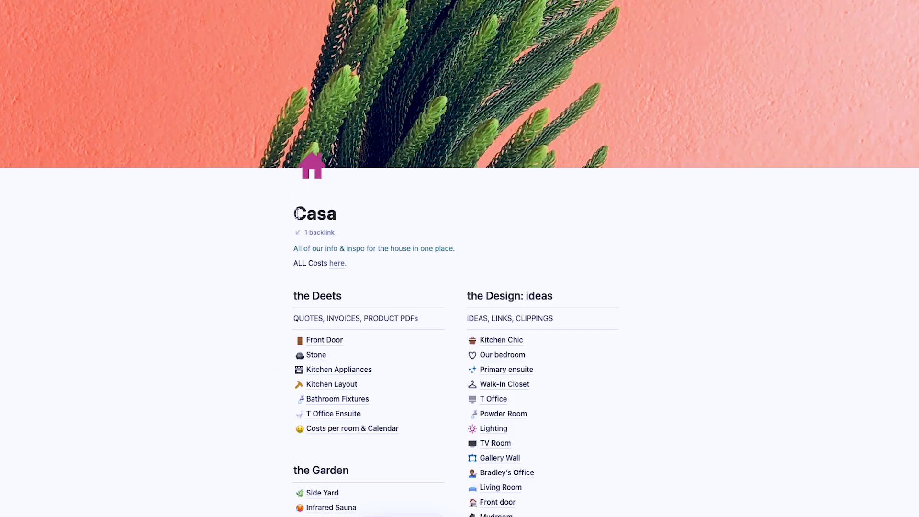
click(309, 172)
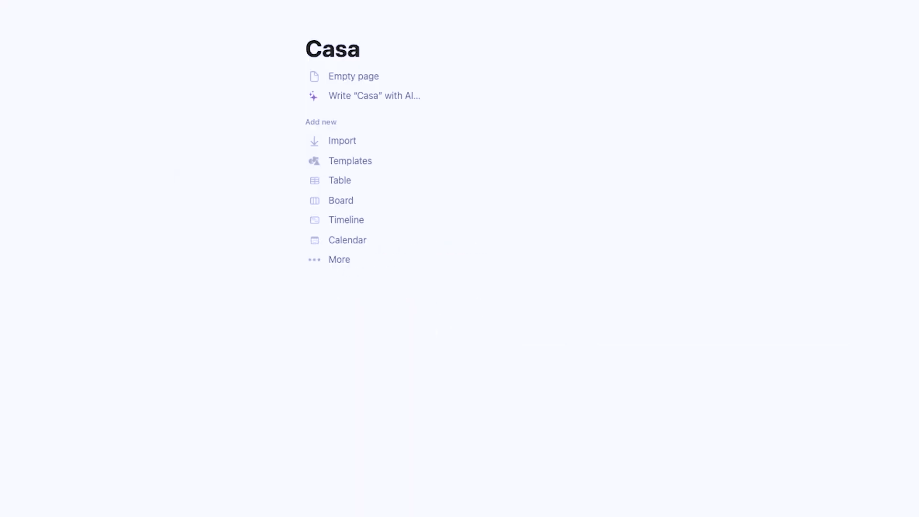
text(2)
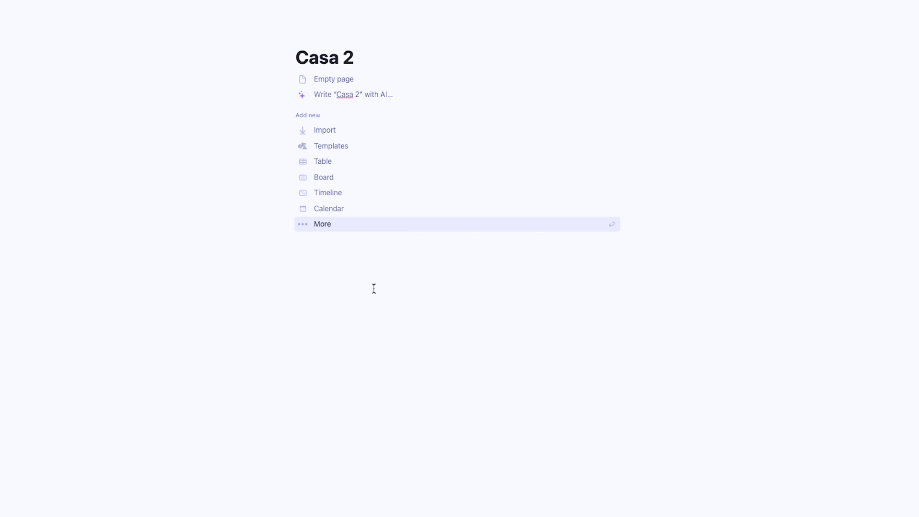
Add an orange house icon to the Casa 2 page
mouse_move(330, 49)
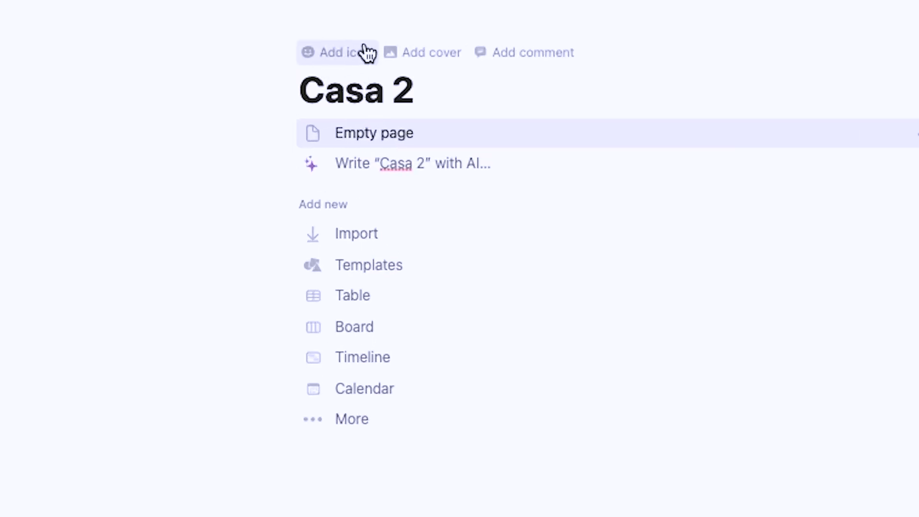
click(323, 58)
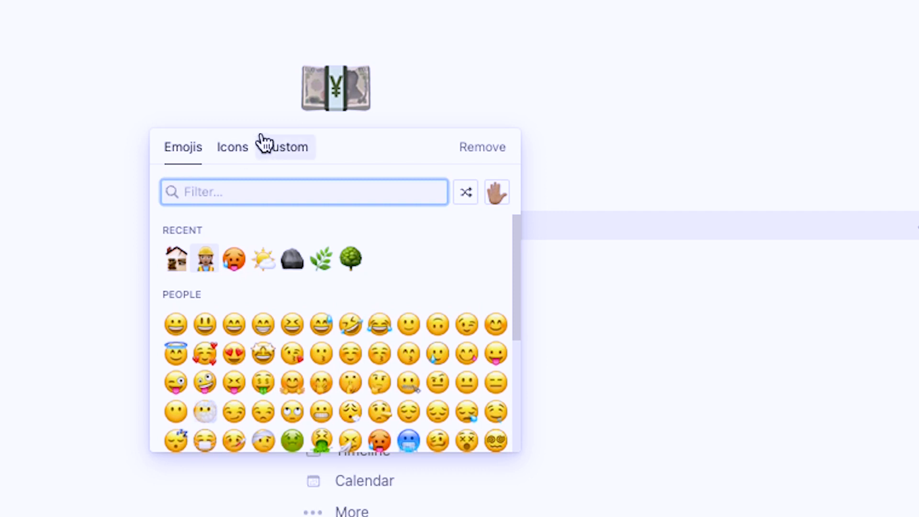
click(228, 149)
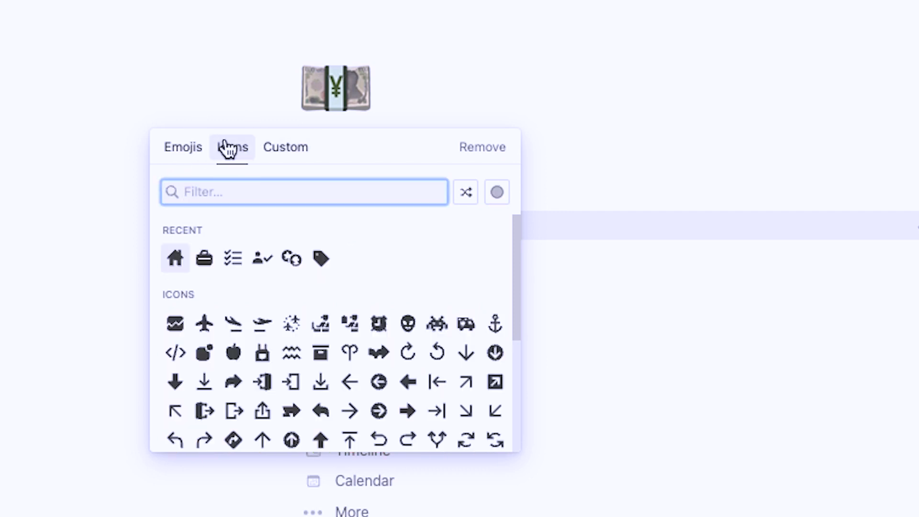
click(174, 263)
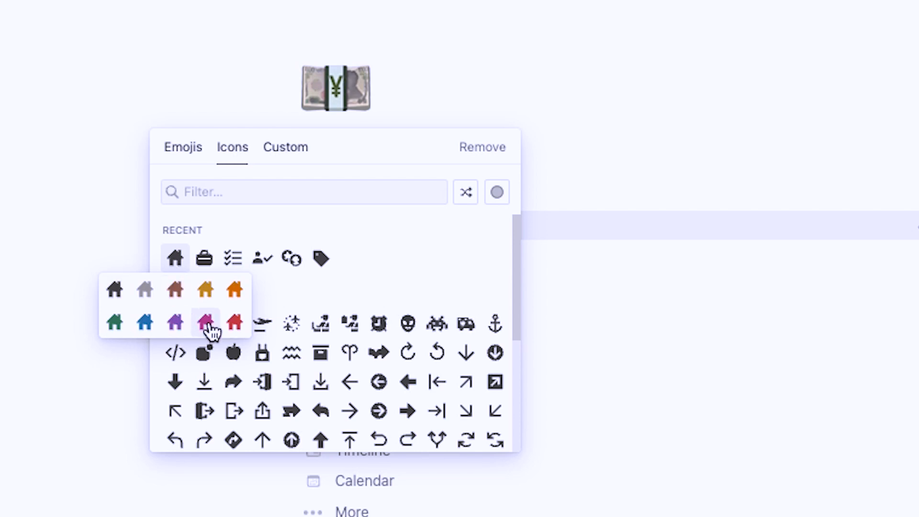
click(237, 289)
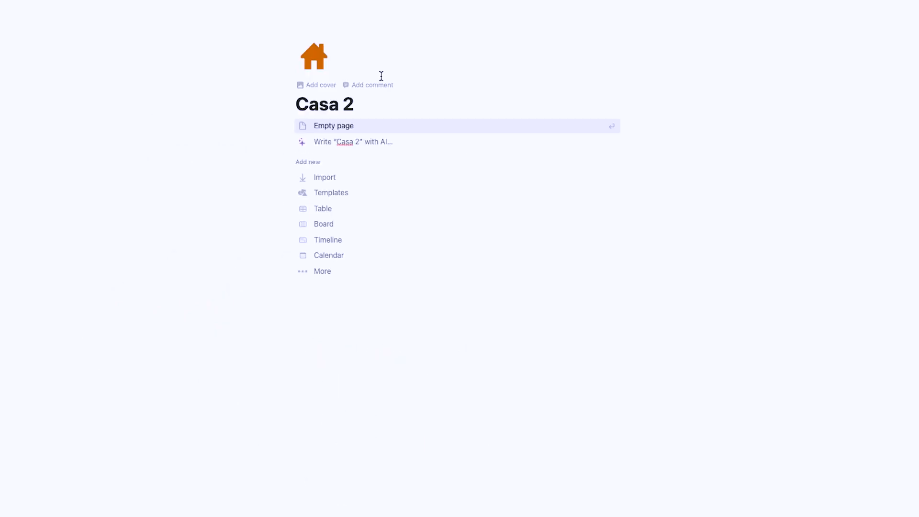
Remove the house icon from the Casa 2 page
click(371, 43)
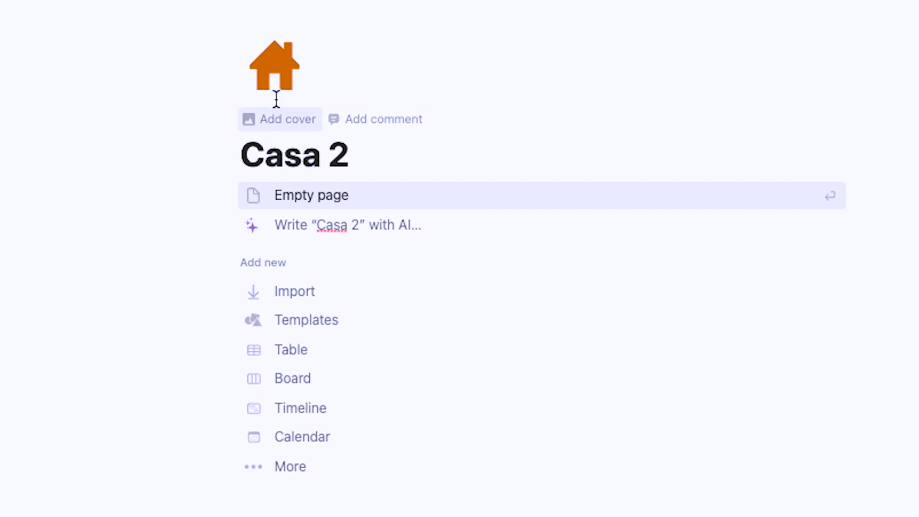
click(275, 65)
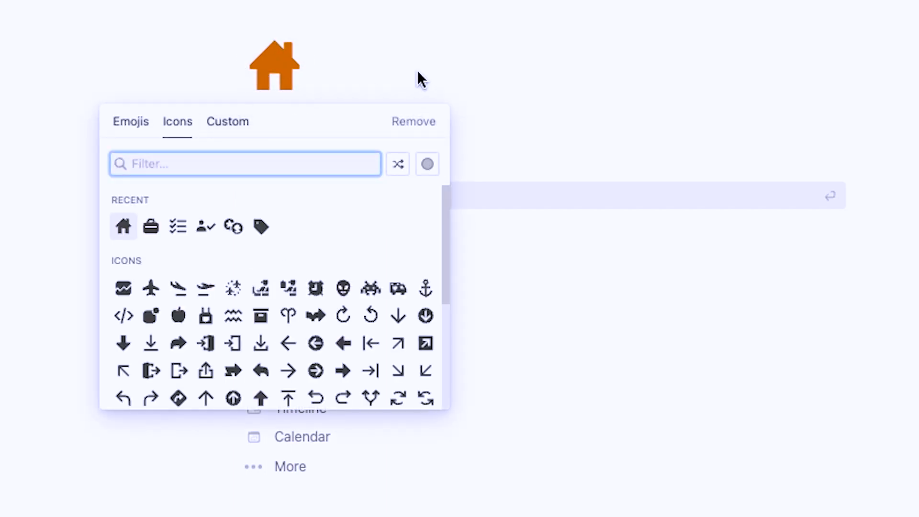
click(413, 123)
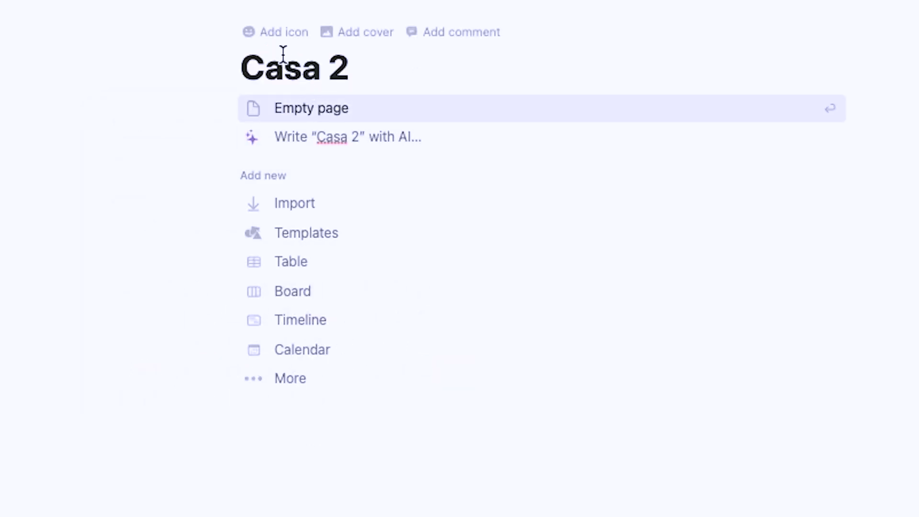
Add a cover to the Casa 2 page and browse the built-in cover gallery for alternatives
click(365, 31)
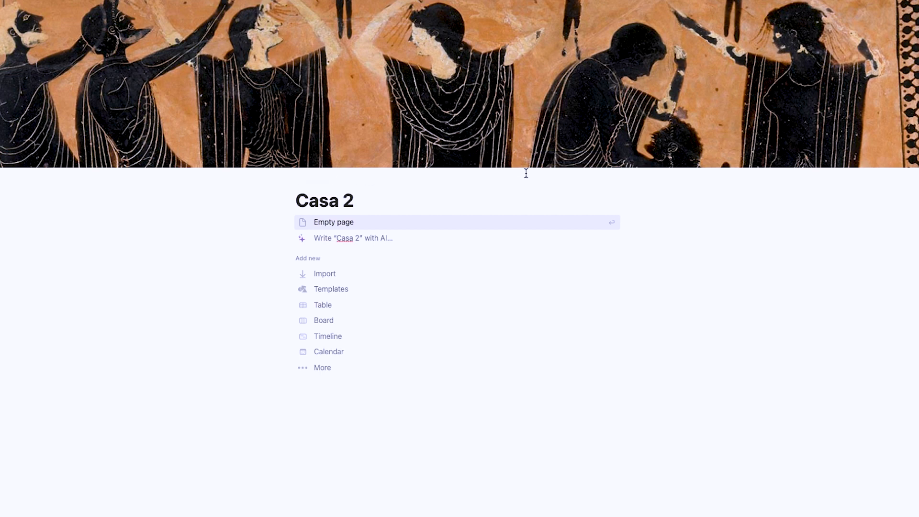
click(549, 159)
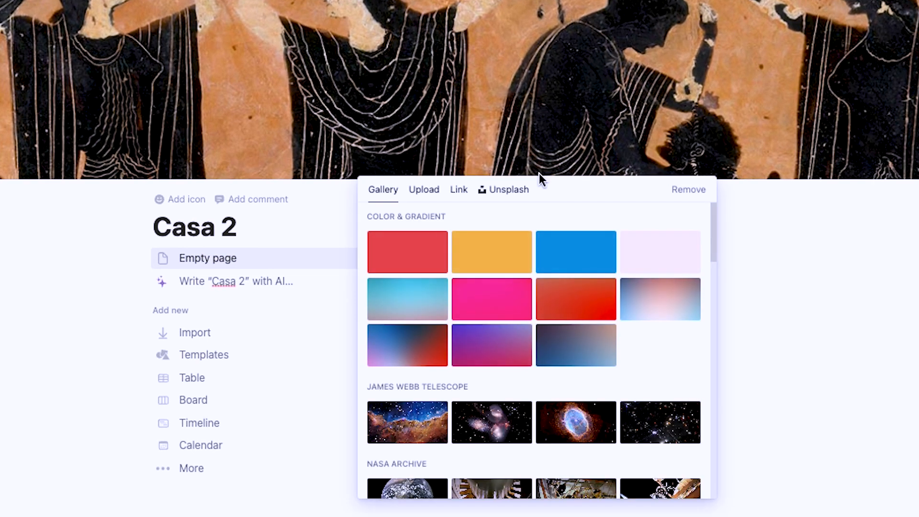
scroll(523, 349, down, 5)
scroll(523, 352, down, 5)
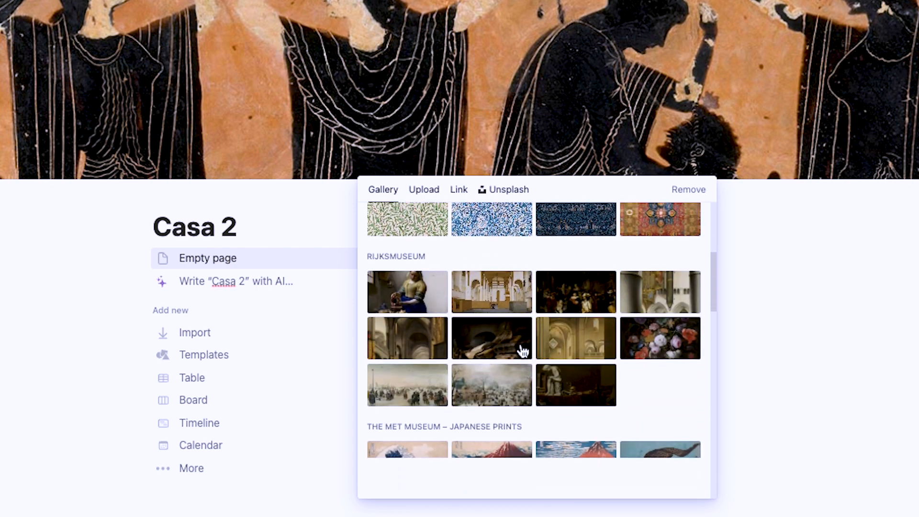
scroll(524, 349, up, 10)
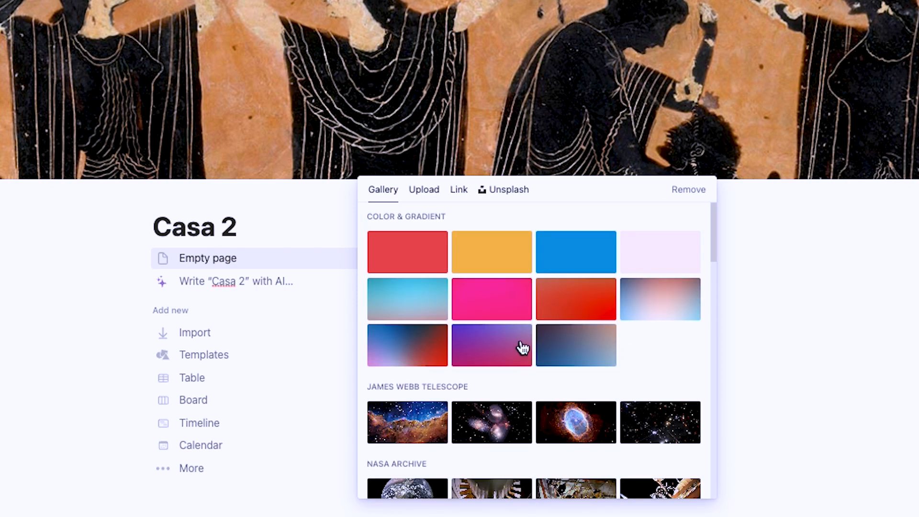
Search Unsplash for "house" images and set the green succulents photo as the Casa 2 cover
click(503, 191)
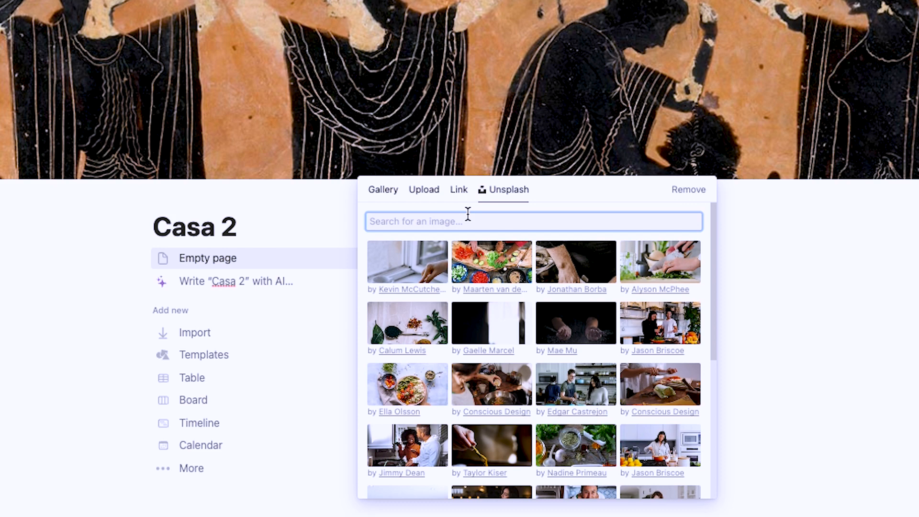
text(house)
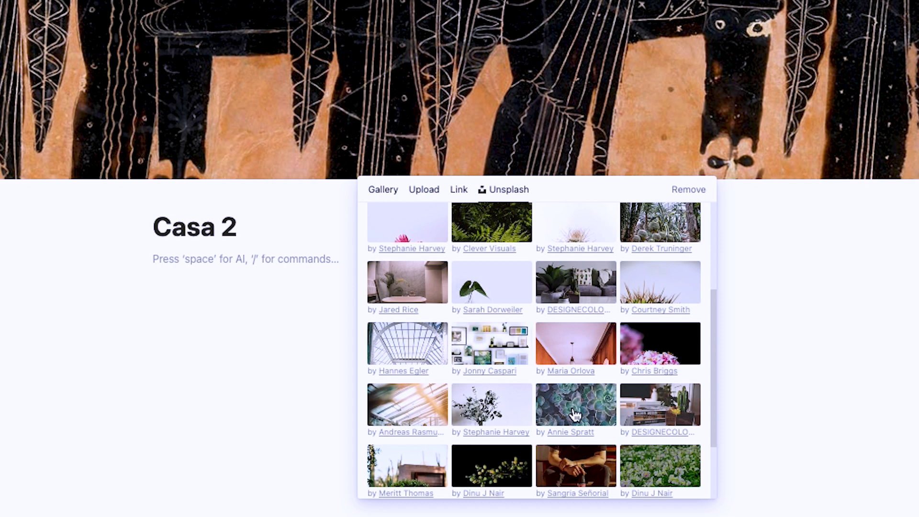
click(575, 415)
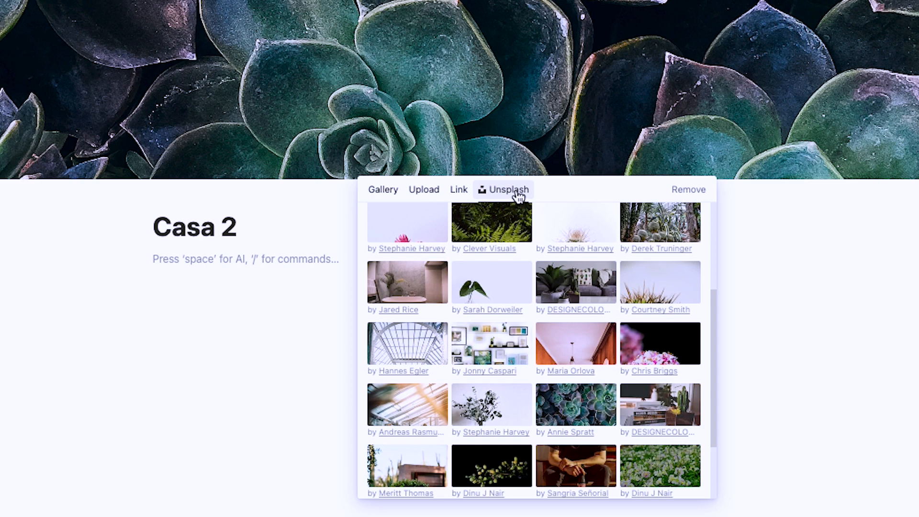
Replace the Casa 2 cover with the silver Airstream trailer photo from the Unsplash results and shift the image downward within the cover
scroll(474, 359, down, 2)
scroll(474, 359, up, 3)
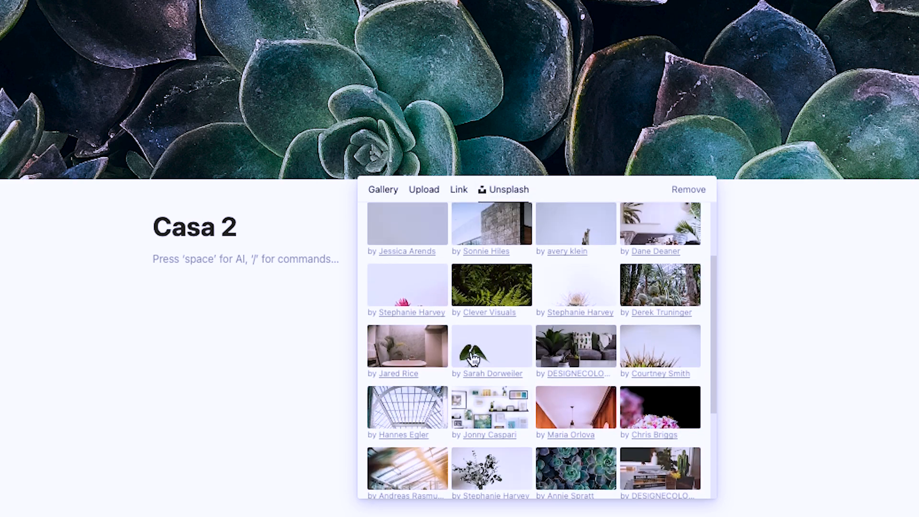
scroll(473, 359, down, 4)
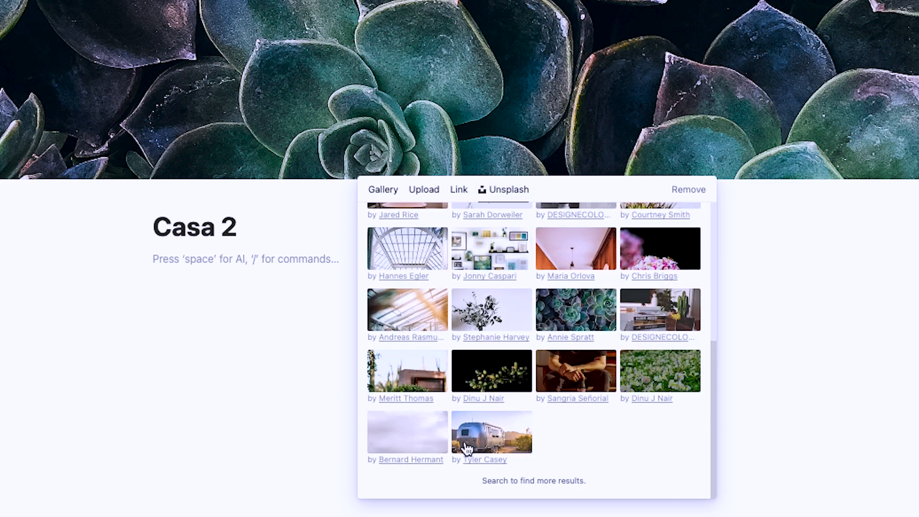
click(493, 437)
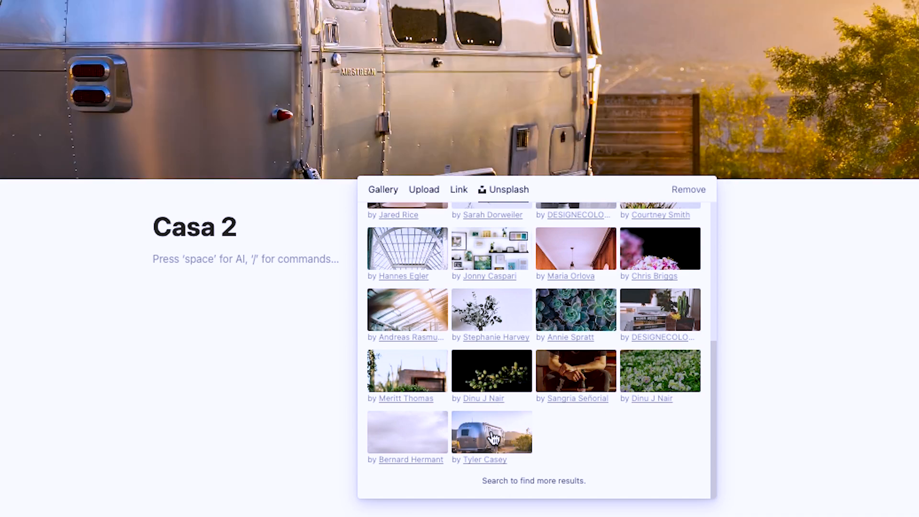
click(578, 72)
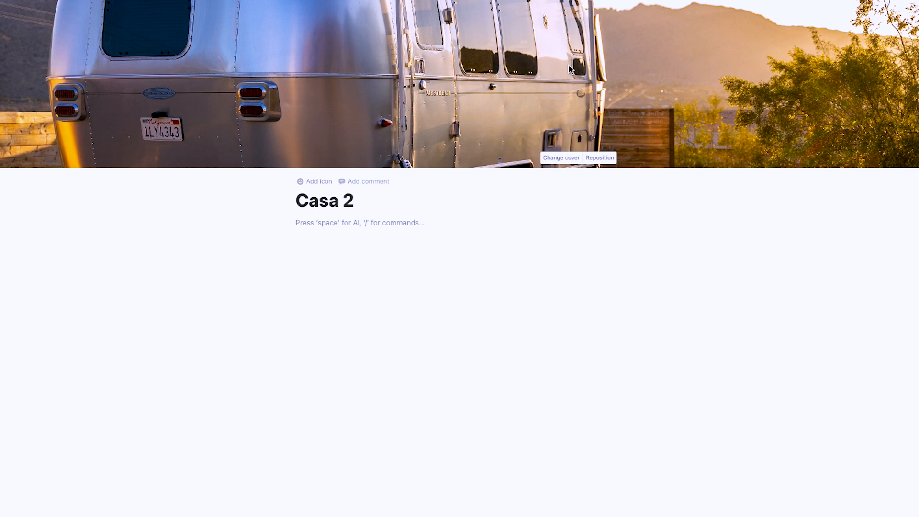
click(603, 158)
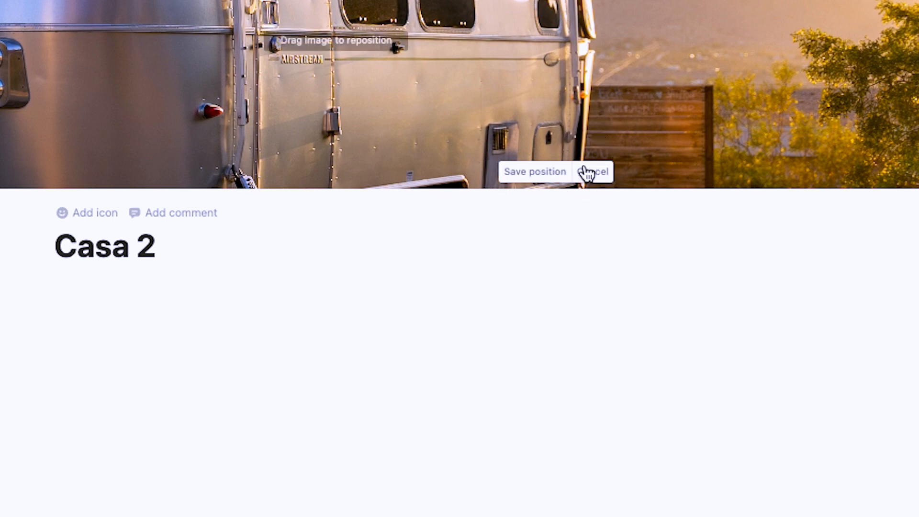
drag(550, 24, 535, 274)
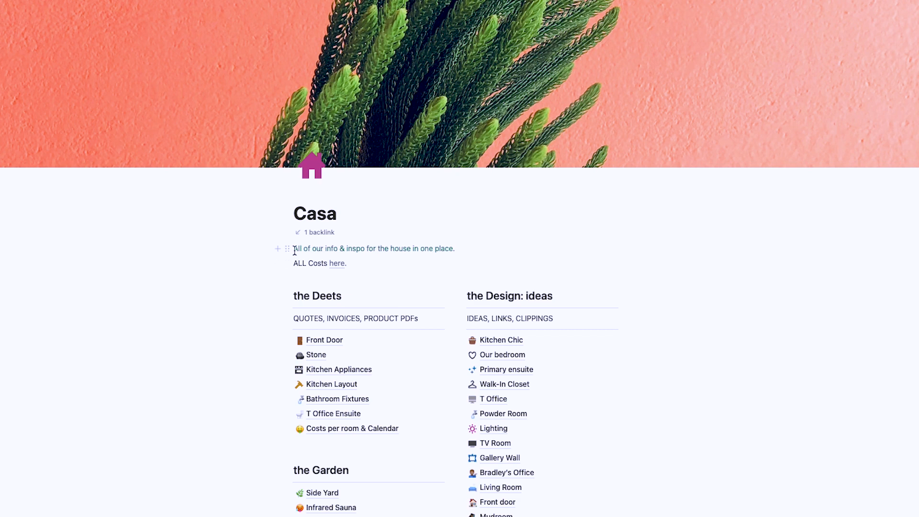
Insert three blank lines above the "All of our info & inspo" description on the Casa page
click(294, 251)
key(Return)
key(Return)
key(Return)
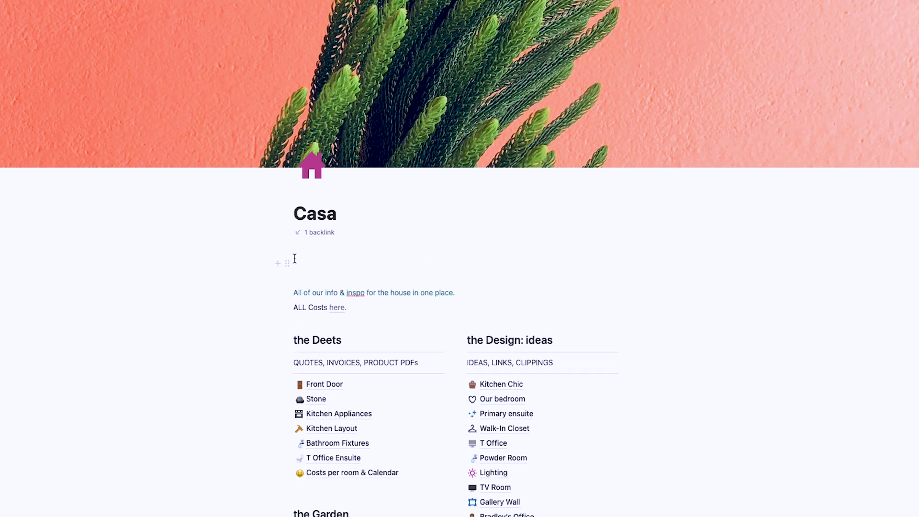
Review the block conversion options for a blank line above the Casa description and write "All our inspo" on that line
click(295, 252)
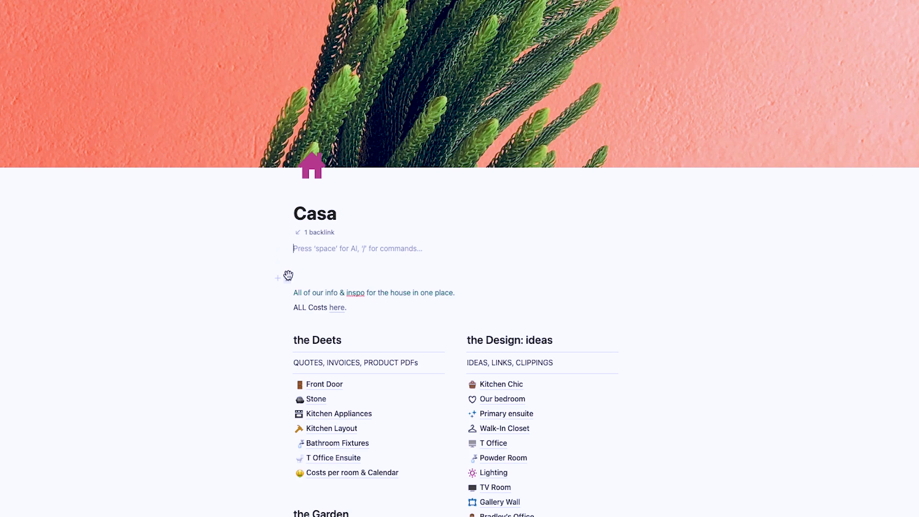
key(Down)
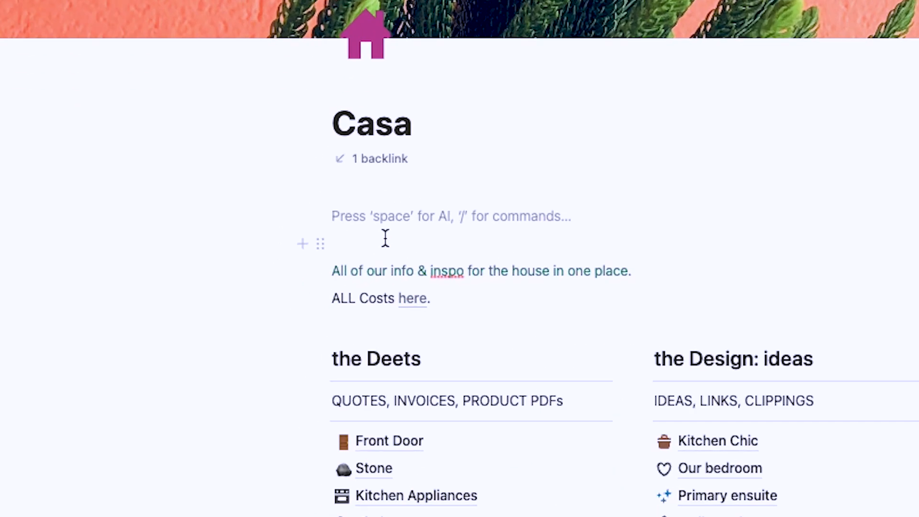
click(319, 217)
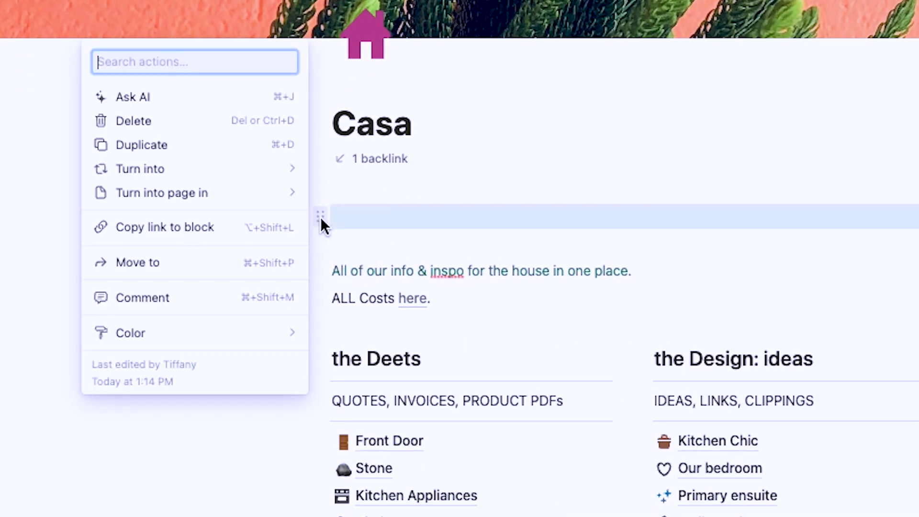
mouse_move(291, 174)
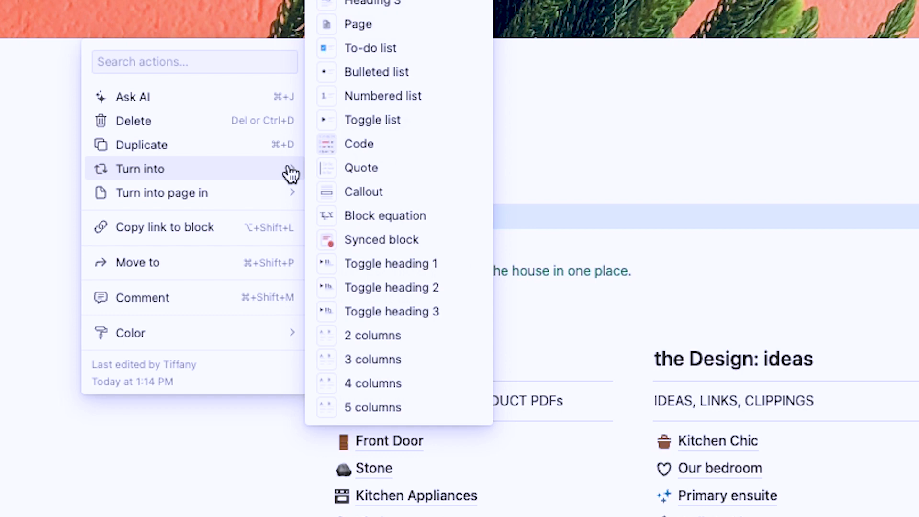
click(523, 214)
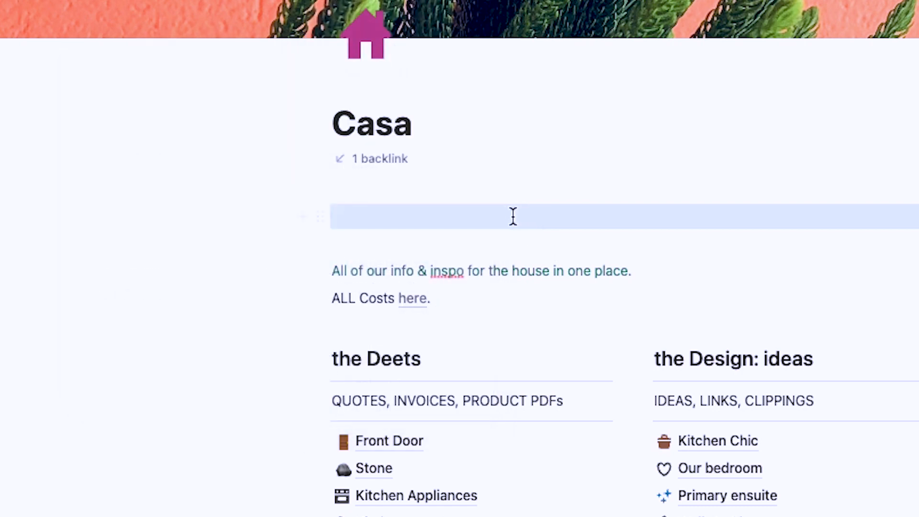
text(All our inspo)
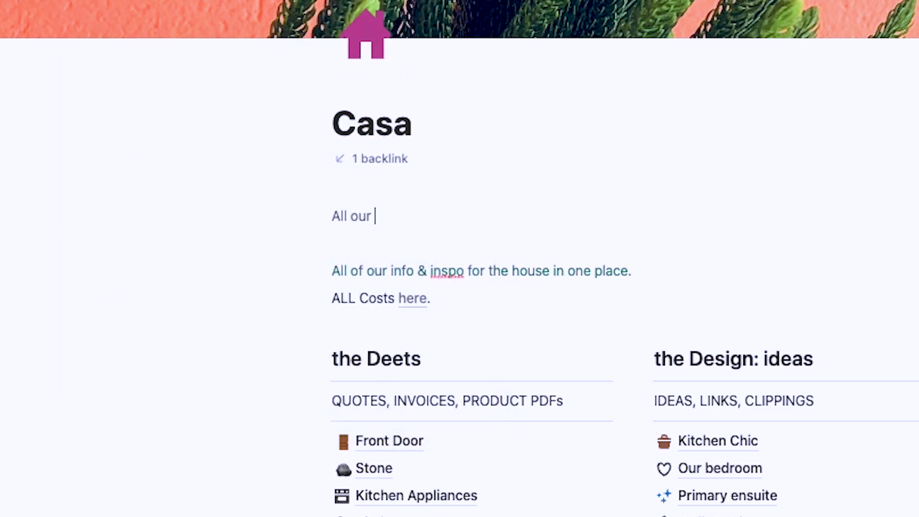
Set the text color of the "All our inspo" line to green
drag(389, 215, 337, 220)
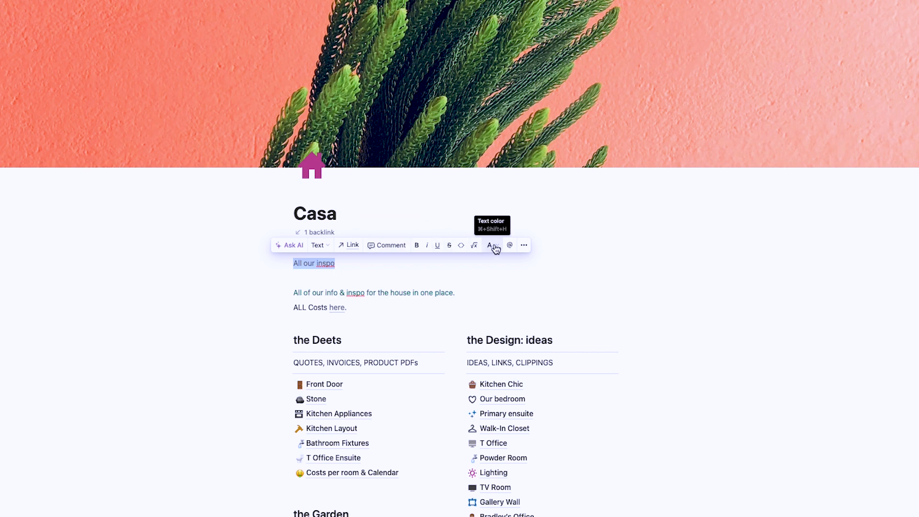
click(496, 248)
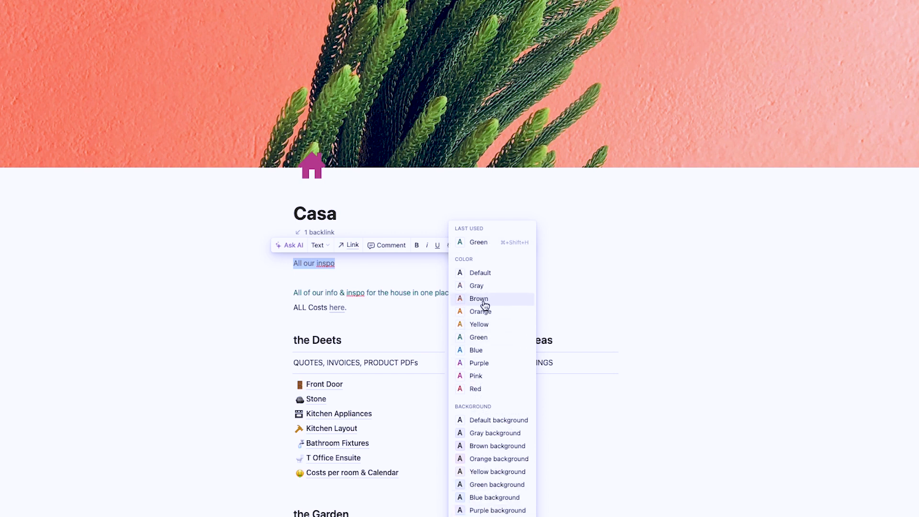
click(480, 243)
click(389, 269)
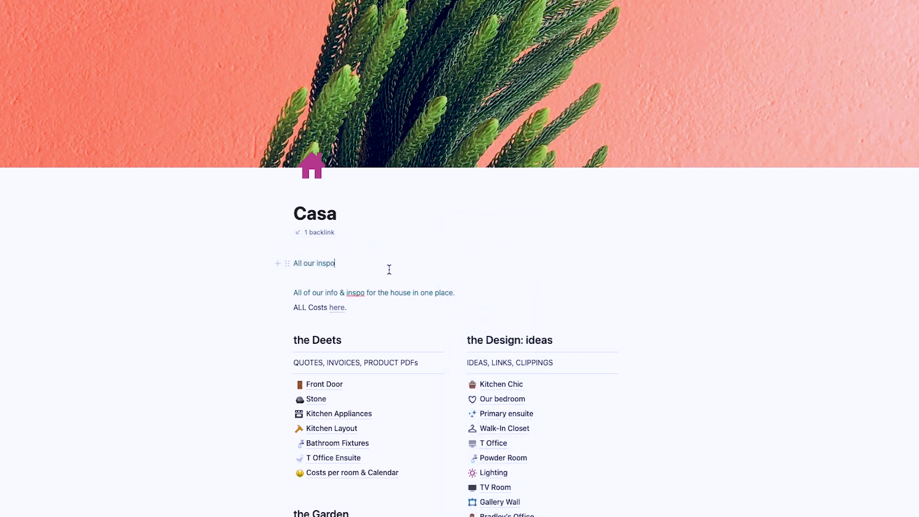
Delete the "All our inspo" text and the extra blank lines above the Casa description
drag(361, 264, 289, 261)
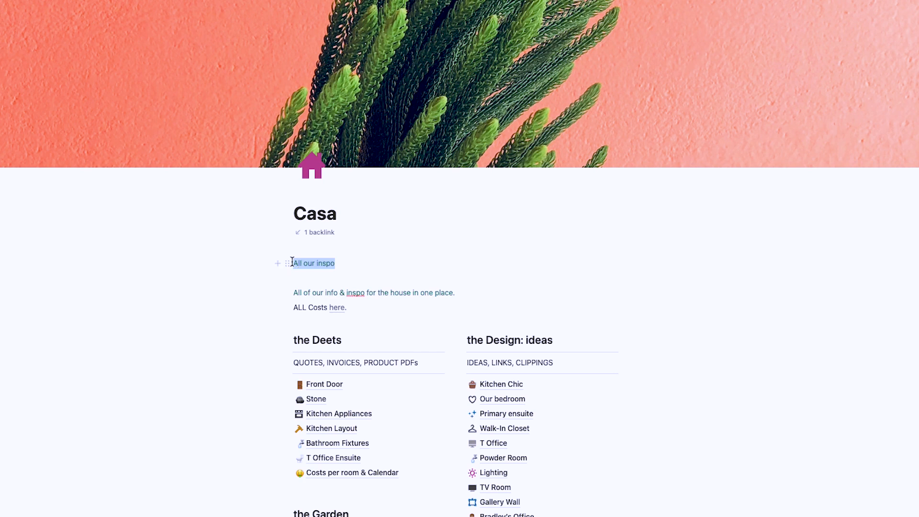
key(BackSpace)
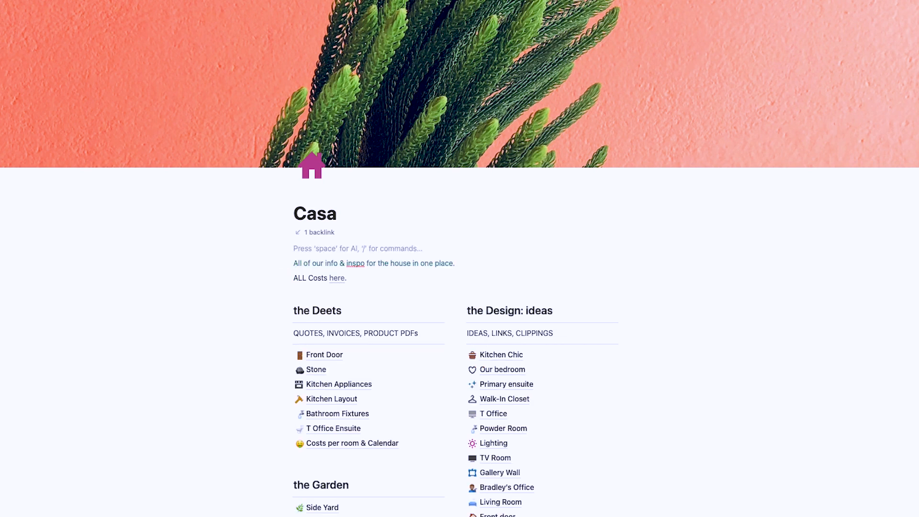
click(385, 277)
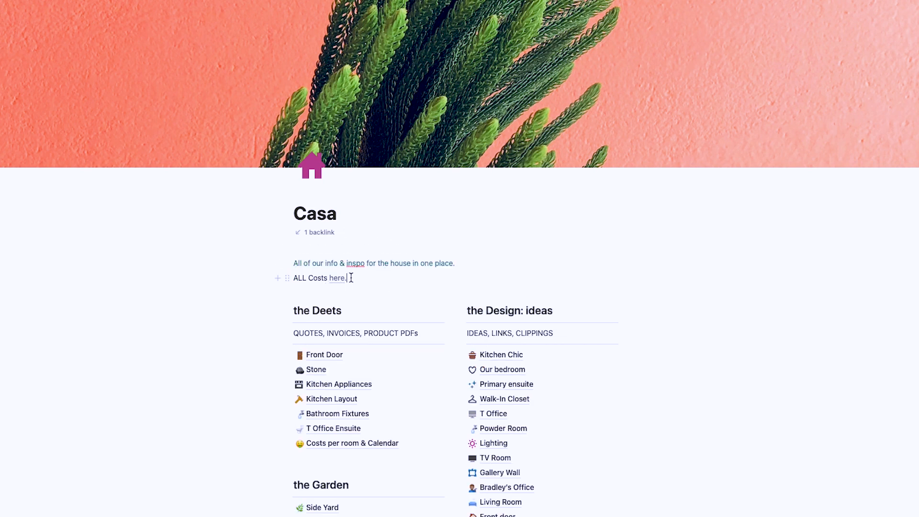
Examine how the Casa page is laid out, from the costs link through the Deets, Design, Garden and other ideas sections
mouse_move(340, 283)
scroll(370, 288, down, 5)
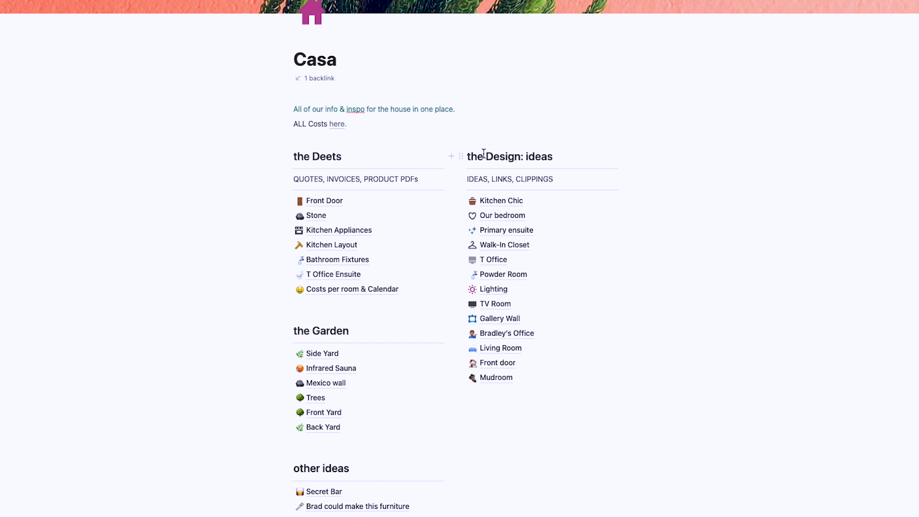
scroll(351, 289, down, 2)
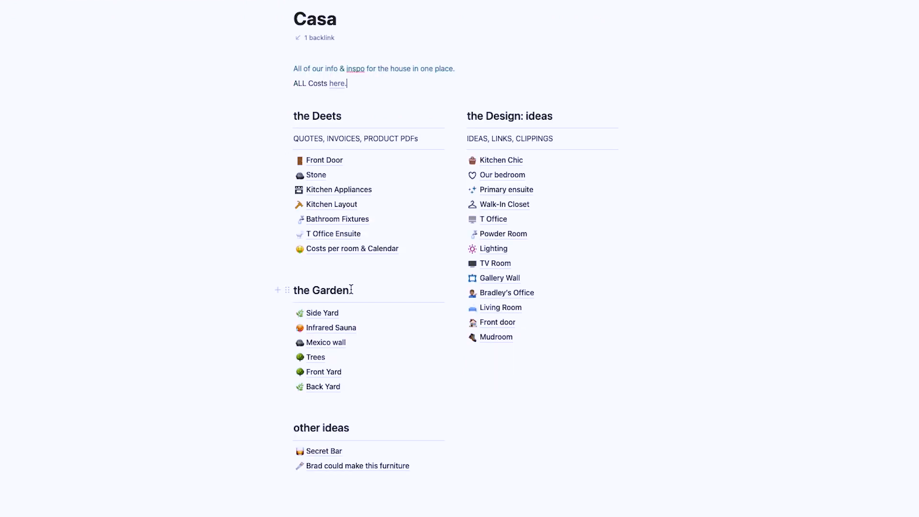
scroll(419, 454, up, 4)
scroll(420, 454, down, 4)
scroll(419, 455, down, 3)
scroll(419, 455, up, 7)
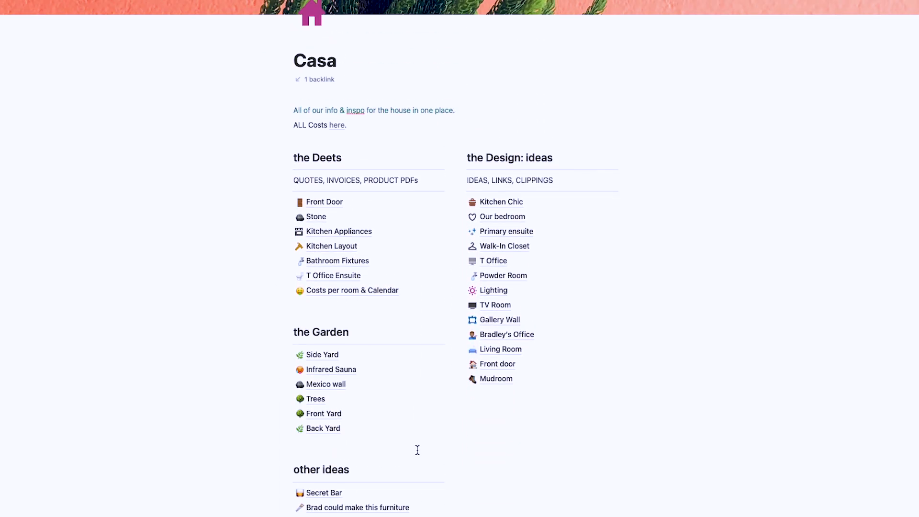
scroll(419, 455, down, 2)
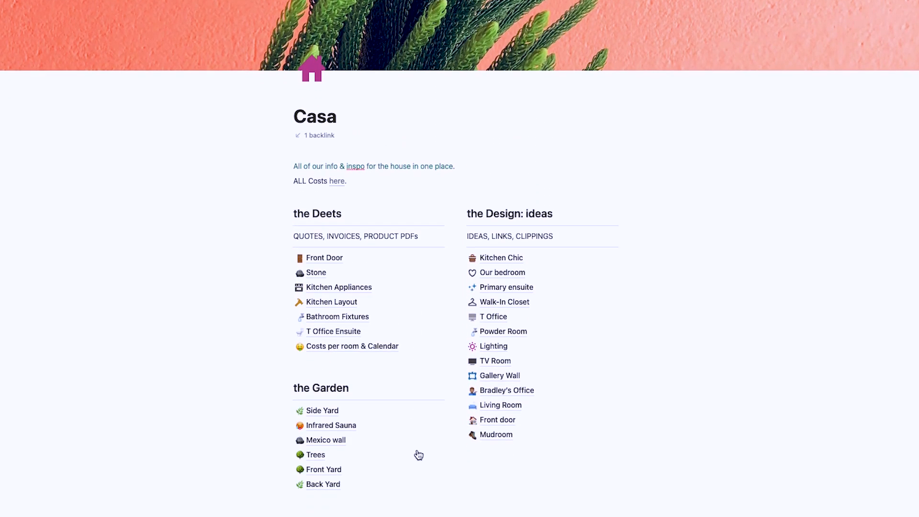
Insert blank lines below the "ALL Costs here" line and add a Heading 1 block reading "The Deets"
click(288, 210)
click(349, 208)
click(349, 208)
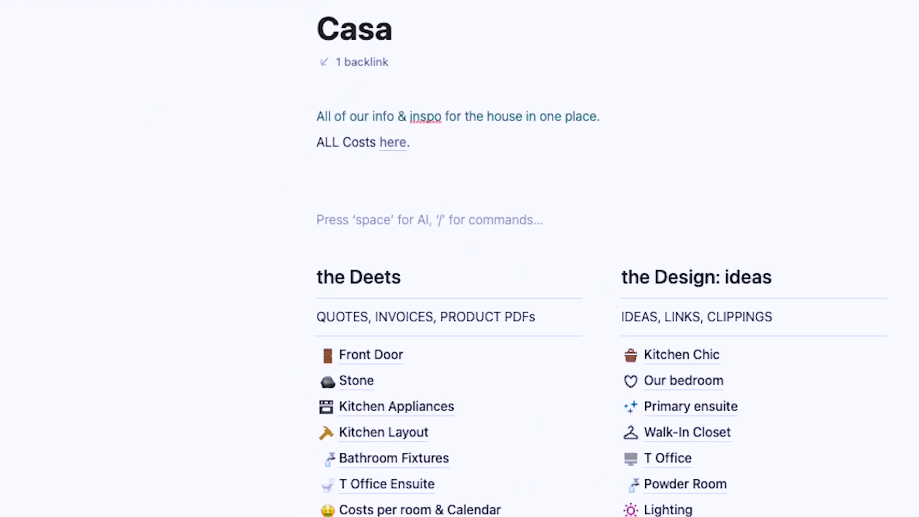
text(/)
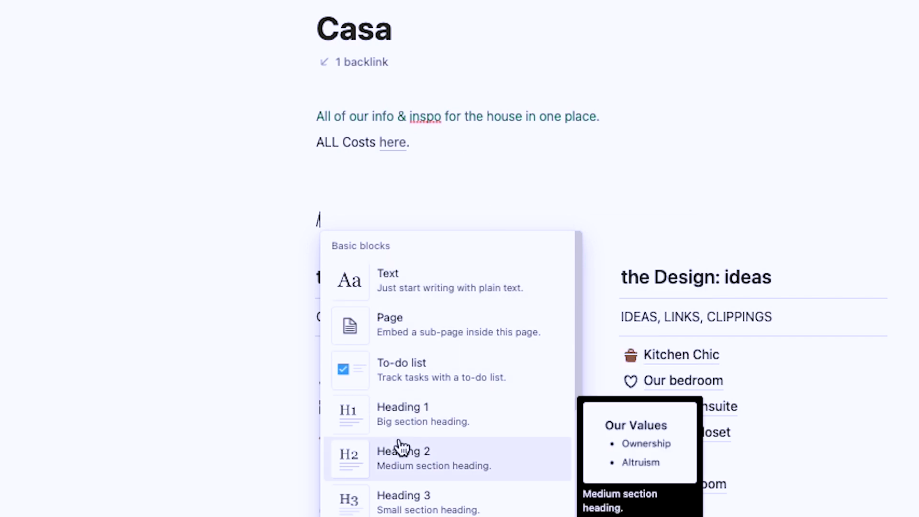
click(402, 413)
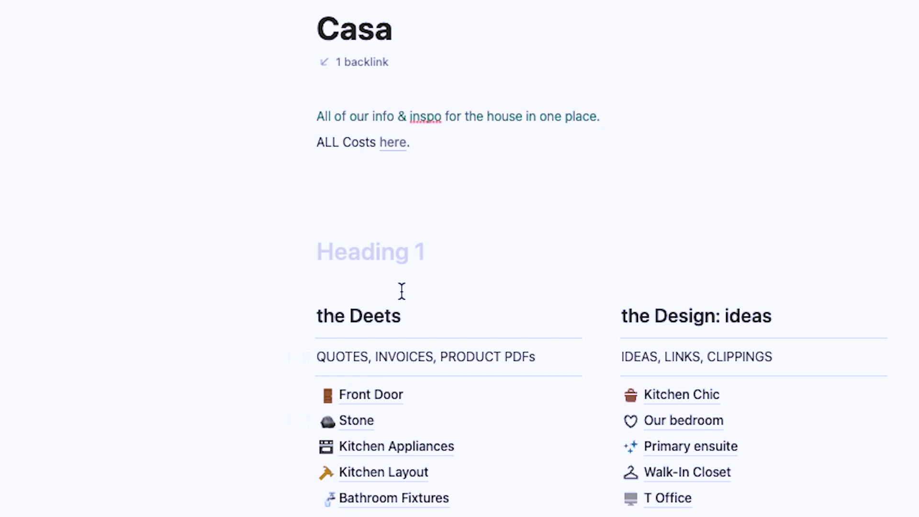
text(The Deets)
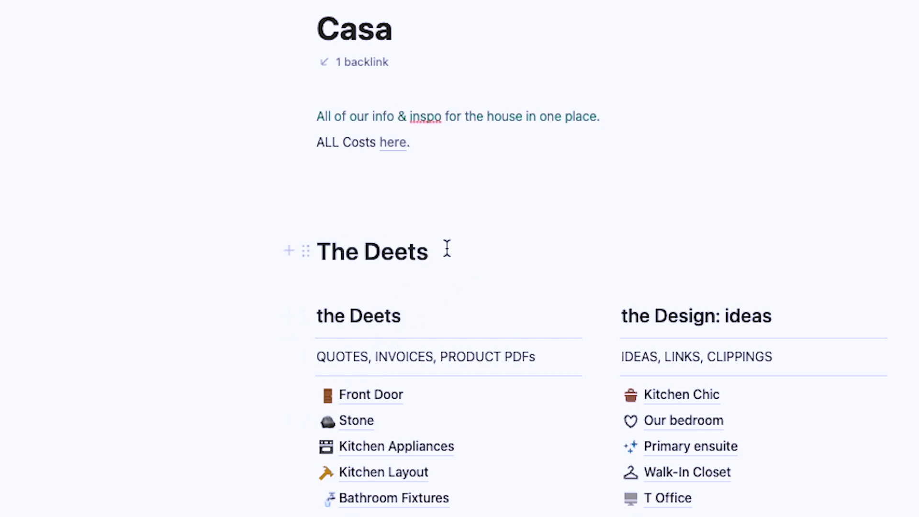
Convert the new "The Deets" heading into a Heading 2 block
click(306, 251)
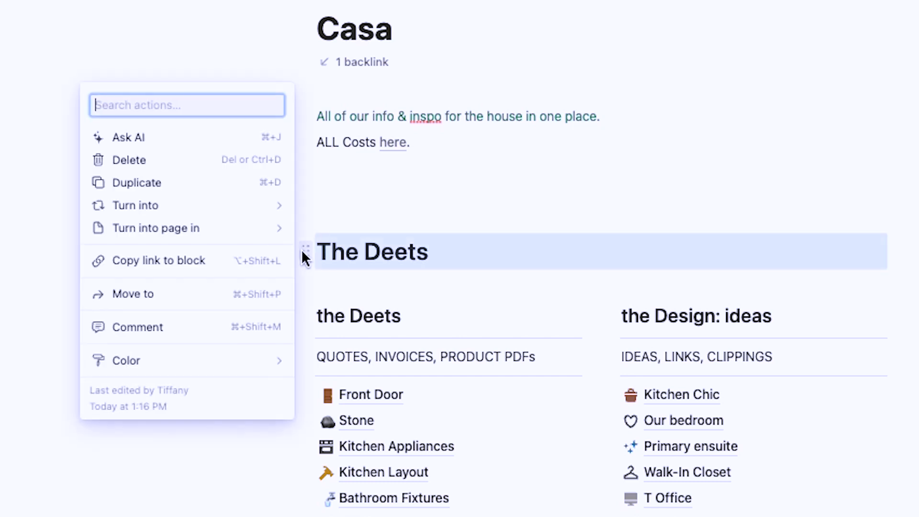
mouse_move(257, 215)
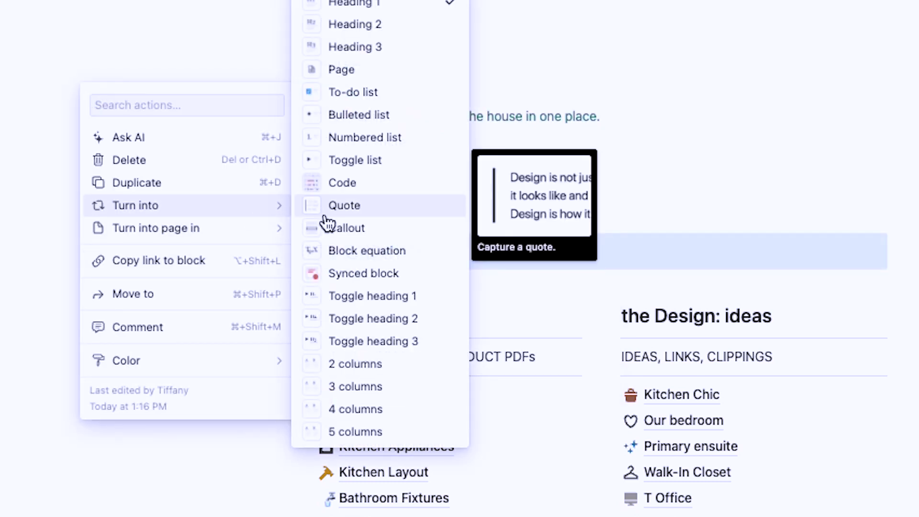
click(348, 23)
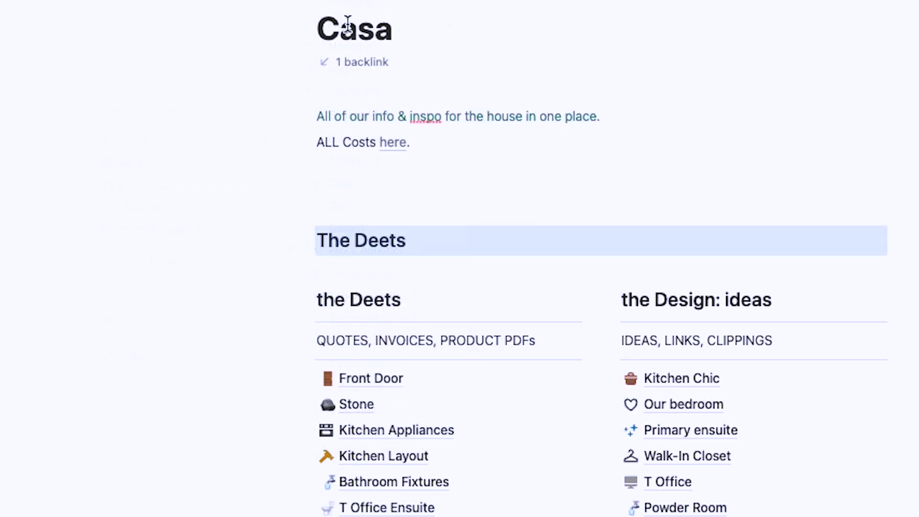
click(388, 273)
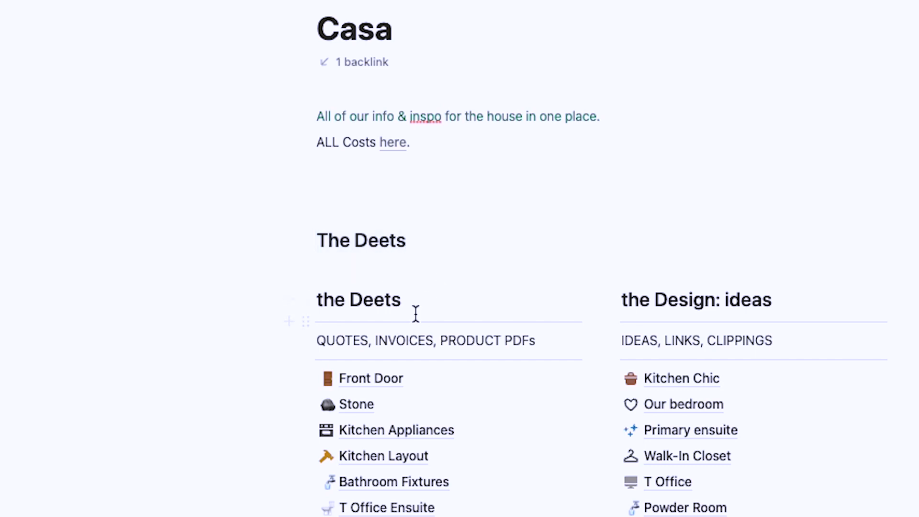
drag(407, 271, 359, 221)
click(317, 223)
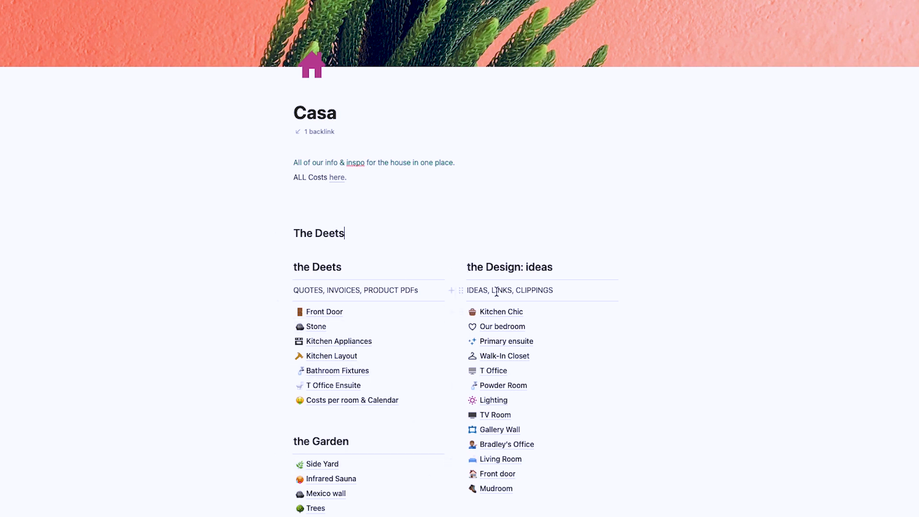
Turn the new "The Deets" heading block into a 2 columns layout
click(287, 235)
mouse_move(264, 212)
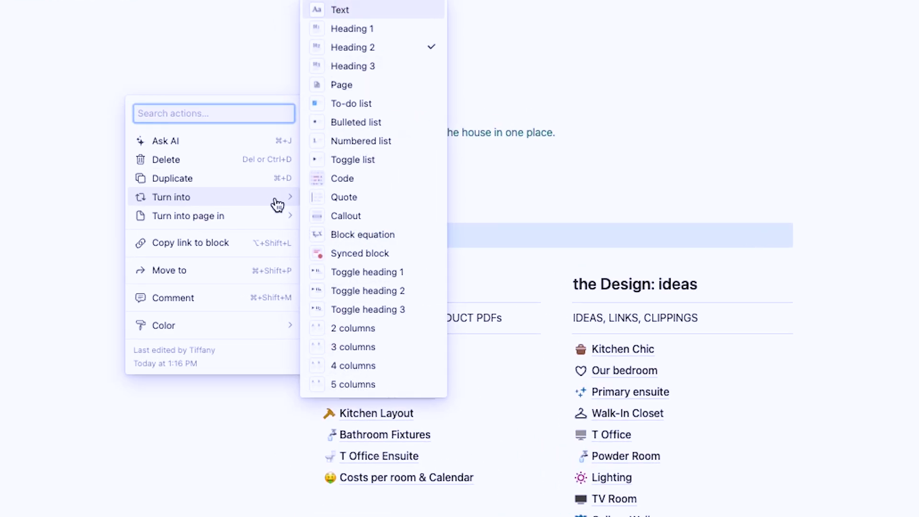
click(364, 327)
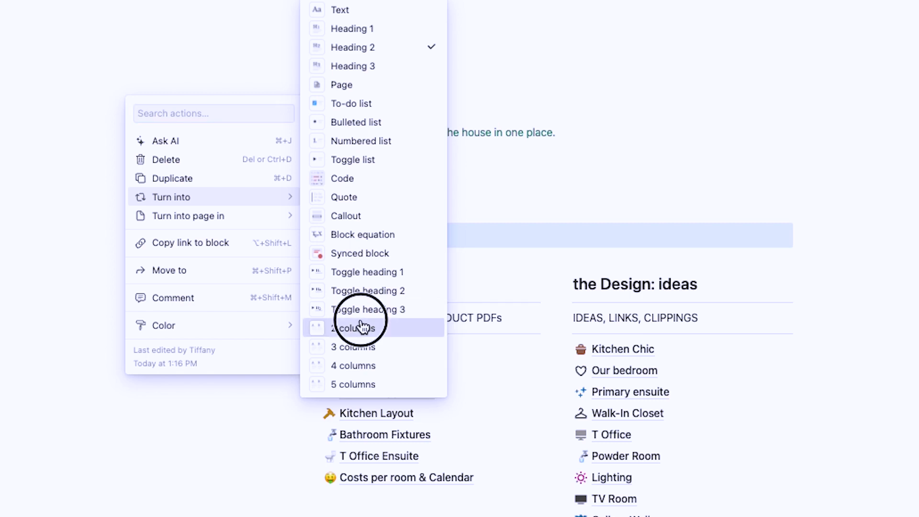
click(587, 250)
Duplicate the "The Deets" heading into the top of the second column and rename the copy "The Design"
click(309, 246)
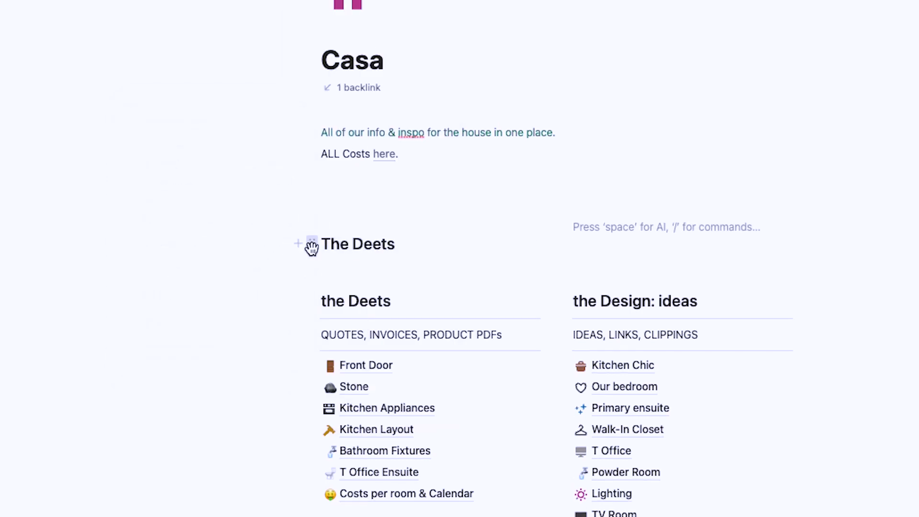
key(super+d)
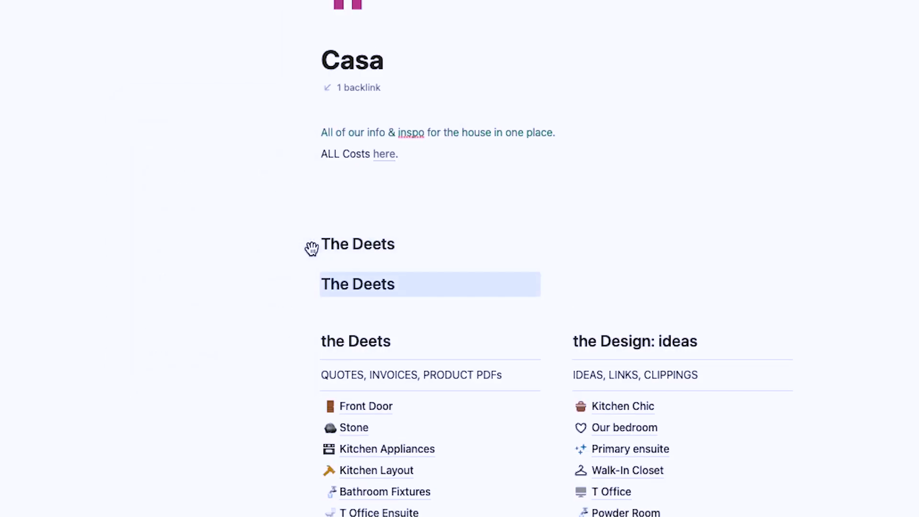
drag(312, 249, 587, 256)
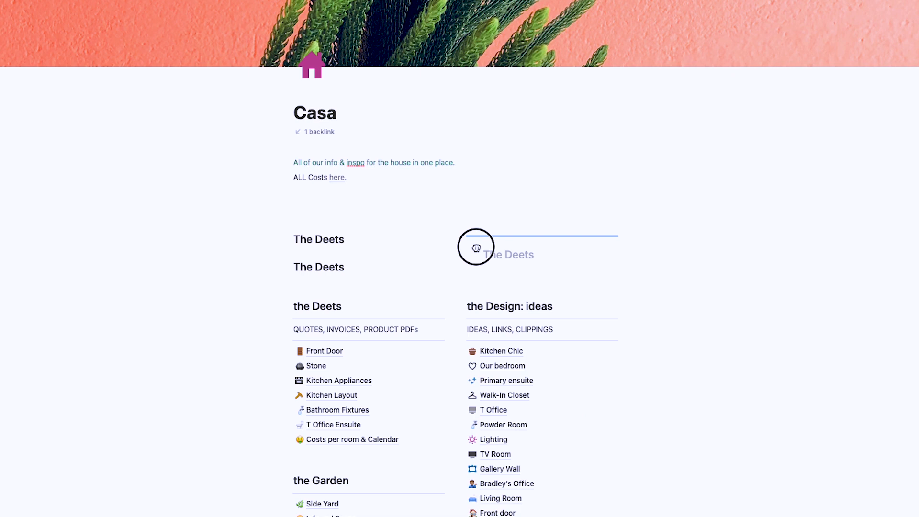
mouse_move(476, 248)
mouse_down()
mouse_move(441, 255)
mouse_move(471, 239)
mouse_move(464, 257)
mouse_move(475, 239)
mouse_up()
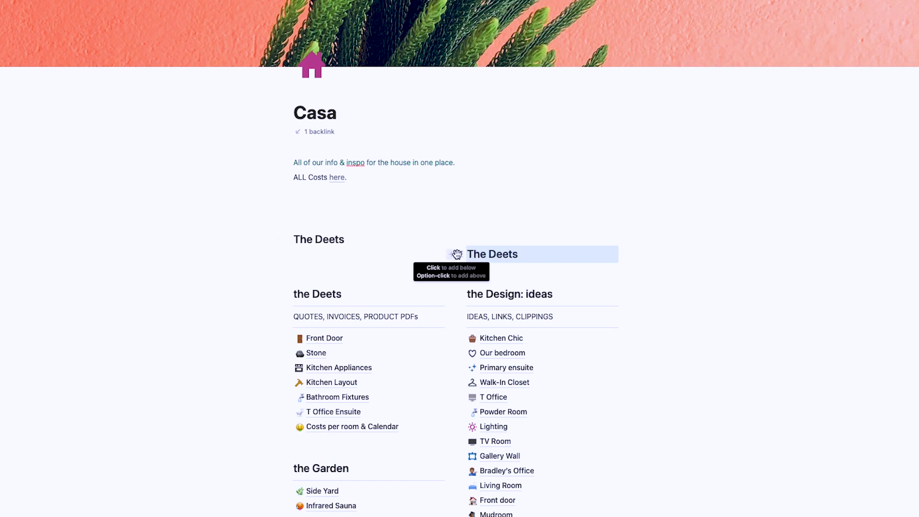
mouse_move(460, 254)
mouse_down()
mouse_move(455, 242)
mouse_move(464, 245)
mouse_up()
Examine the existing two-column sections below the new headings, including their subtitle lines and lists of page links
click(296, 254)
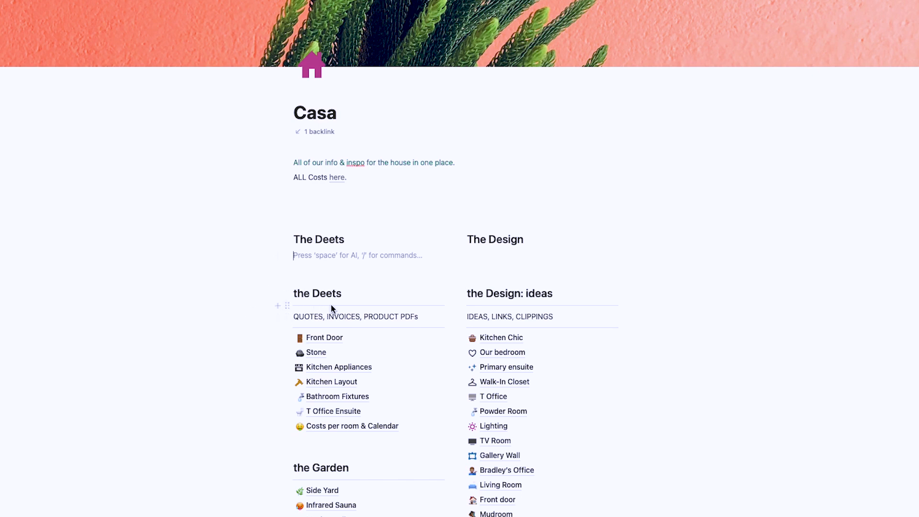
scroll(332, 308, down, 2)
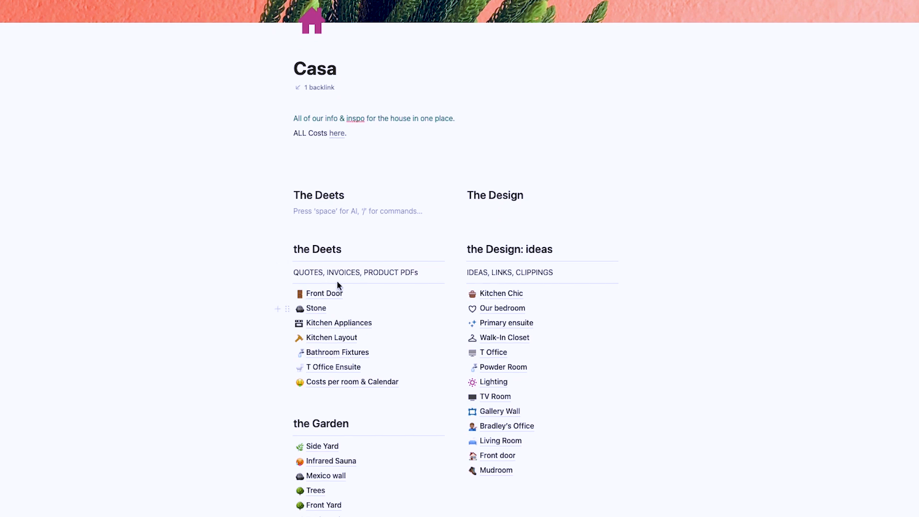
click(293, 273)
drag(294, 272, 339, 272)
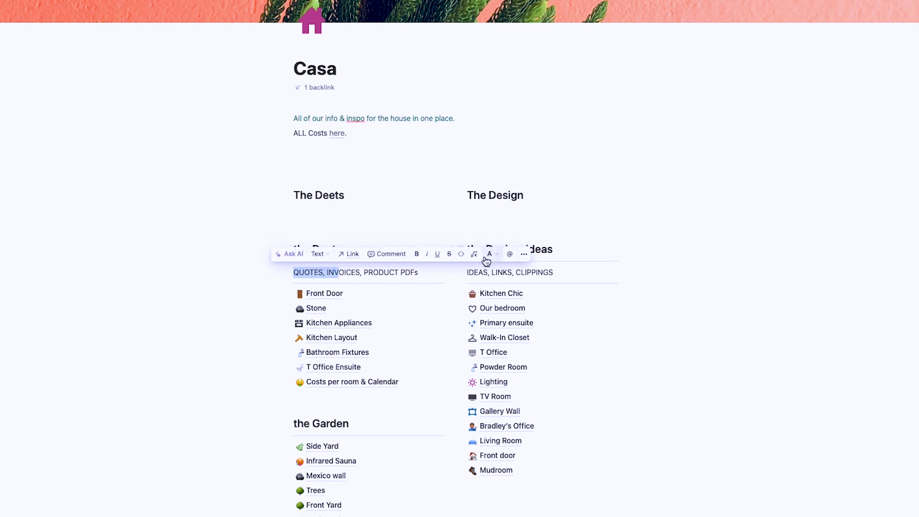
click(470, 273)
scroll(470, 272, down, 1)
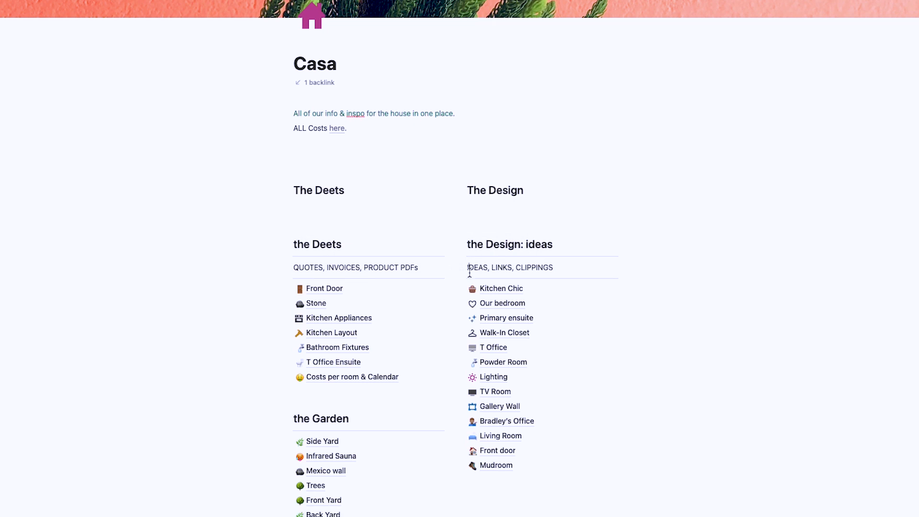
scroll(359, 230, down, 4)
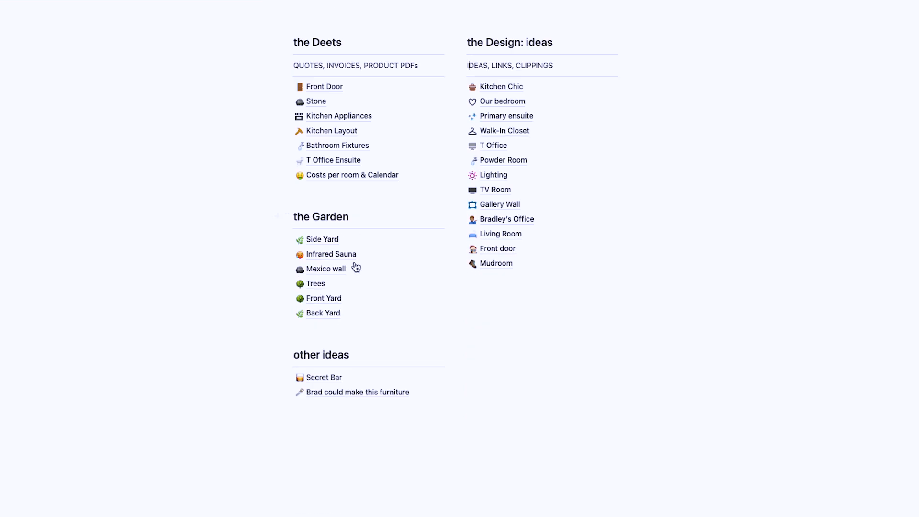
scroll(376, 359, up, 5)
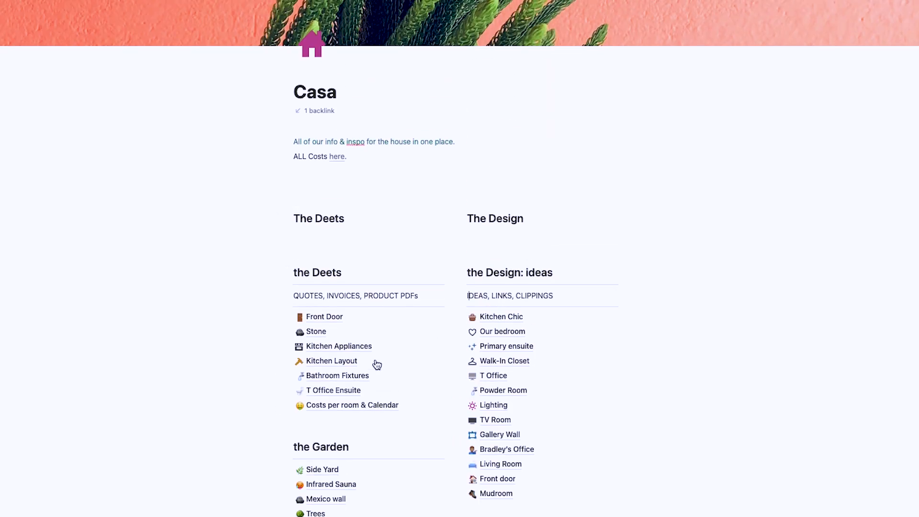
scroll(377, 365, down, 2)
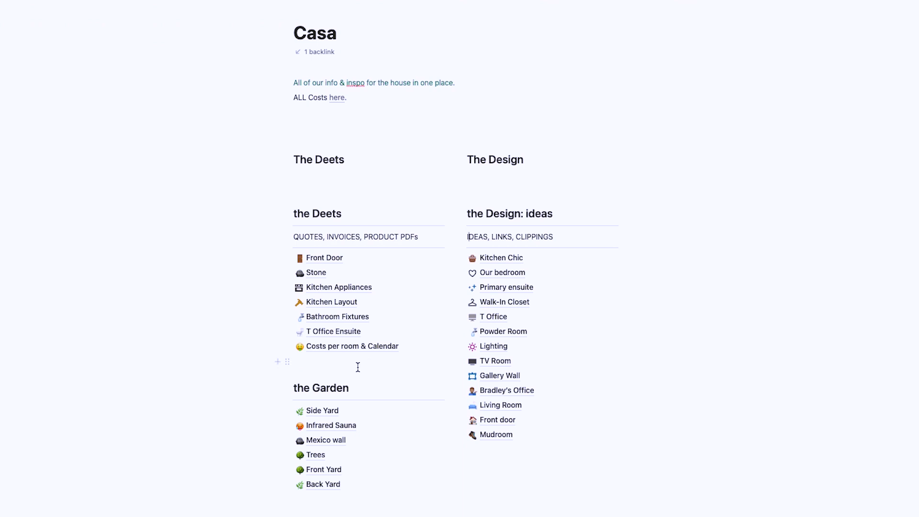
Insert a divider directly below the new "The Deets" heading
click(312, 171)
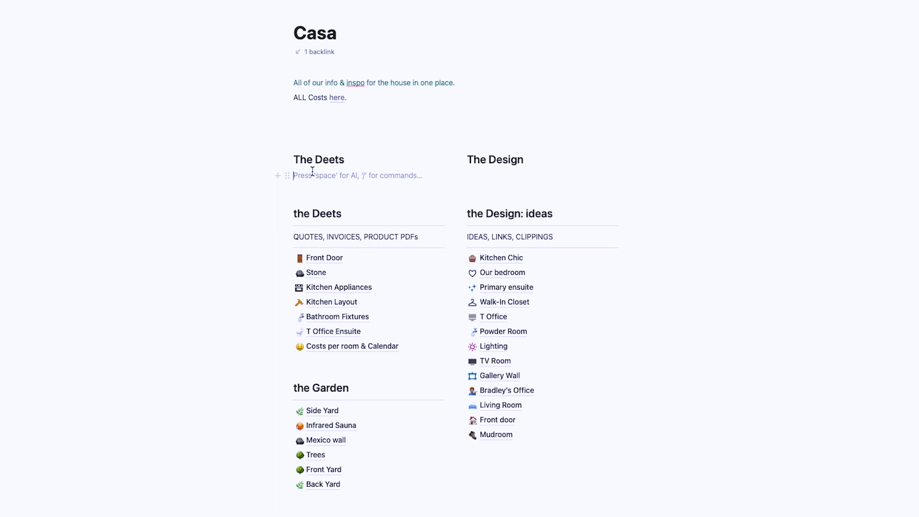
text(/d)
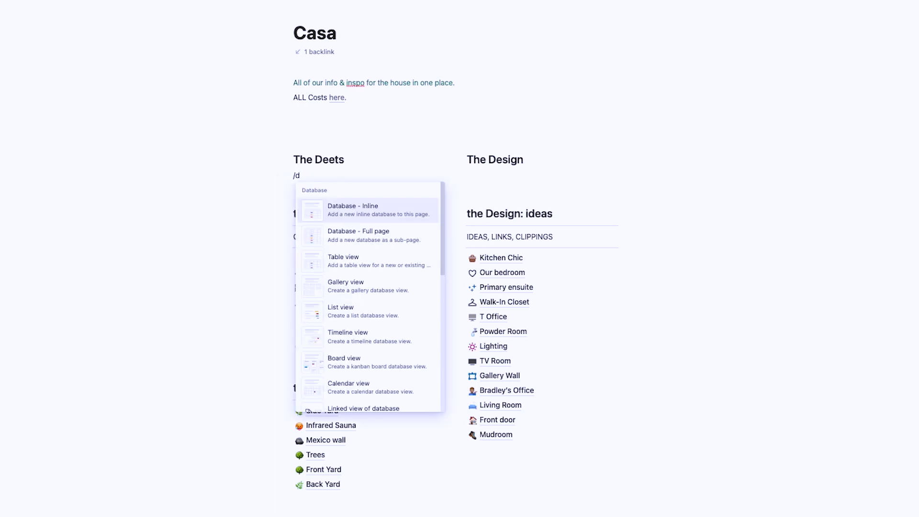
text(i)
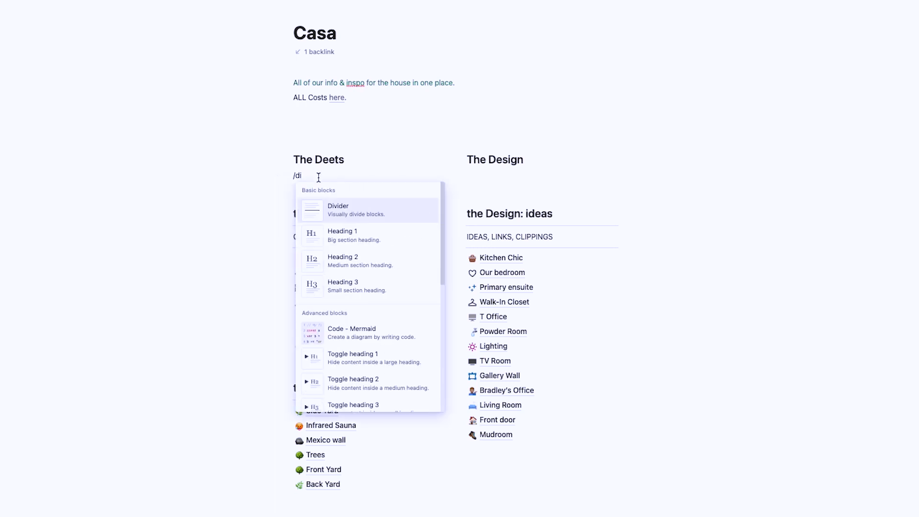
key(Return)
Duplicate the divider under "The Deets" and move the copy below the "The Design" heading
click(288, 173)
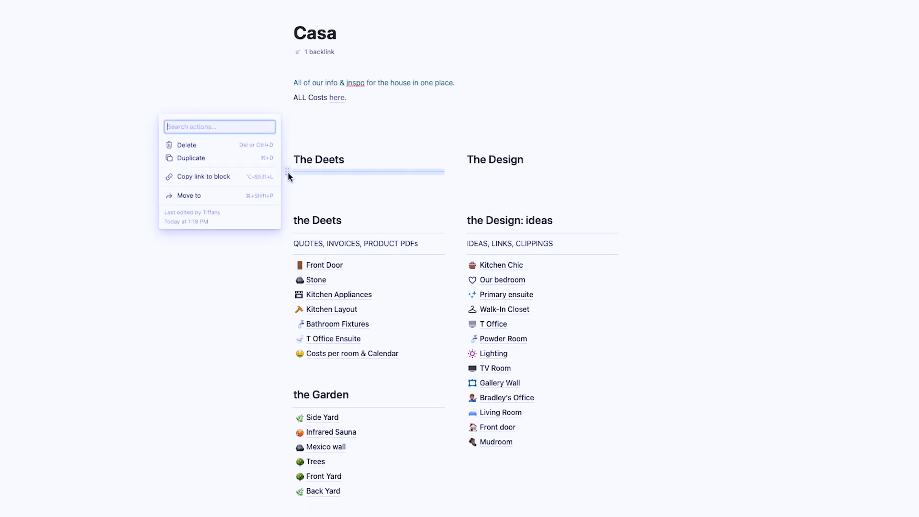
key(super+d)
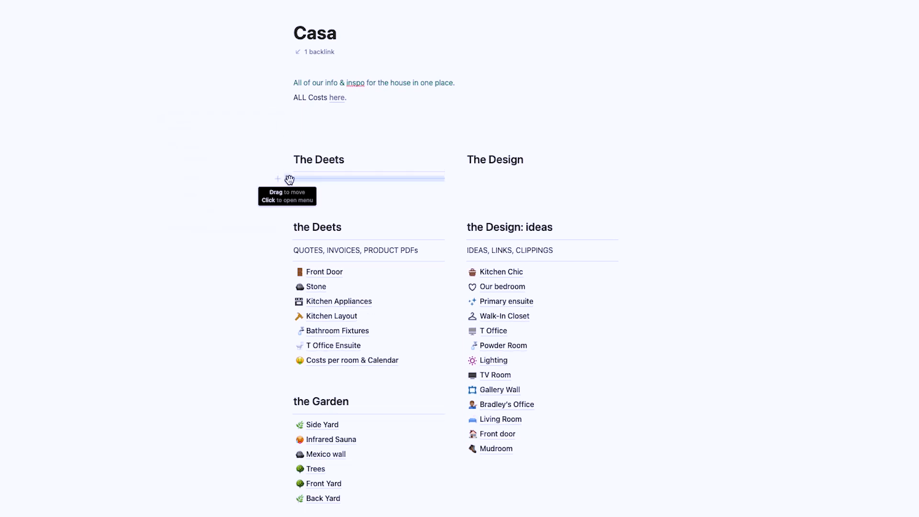
drag(288, 180, 473, 173)
Add three blank lines below the divider in the "The Deets" column
click(387, 182)
key(Return)
key(Return)
key(Return)
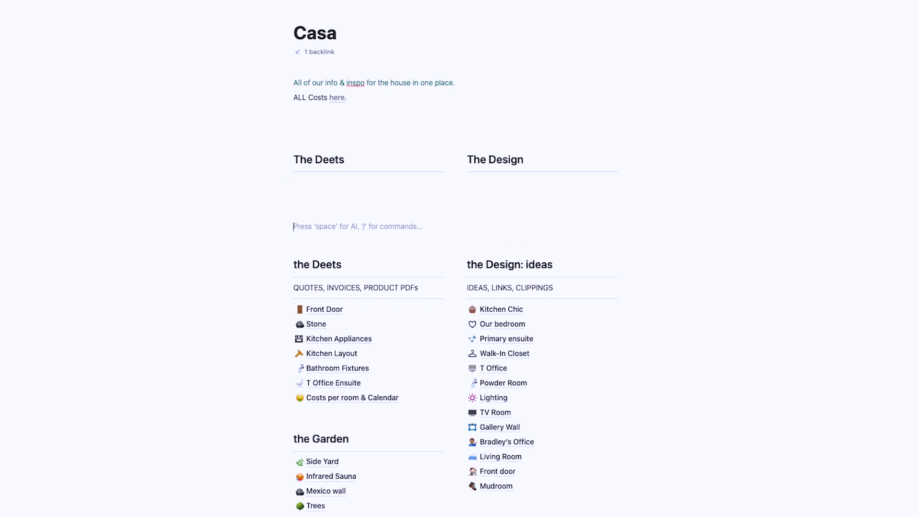
Create a sub-page titled "house info" on the first line below the "The Deets" divider
click(357, 185)
text(/pa)
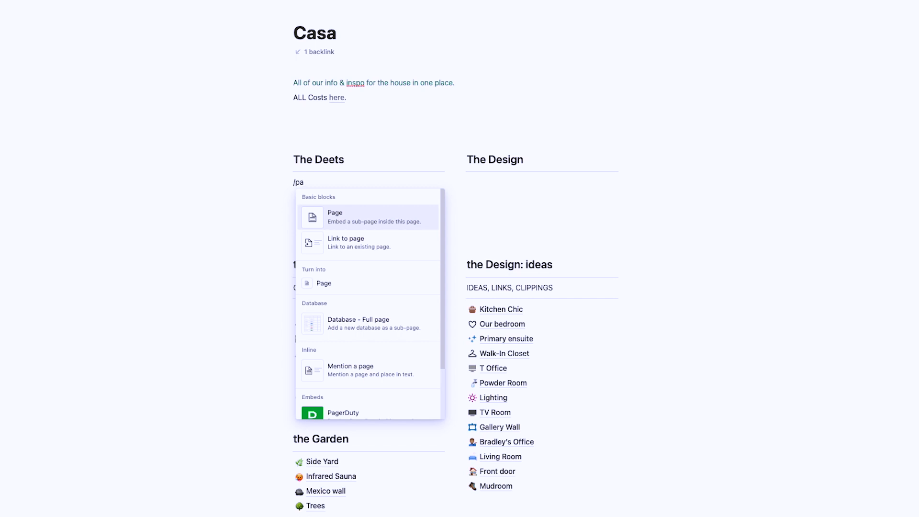
key(Return)
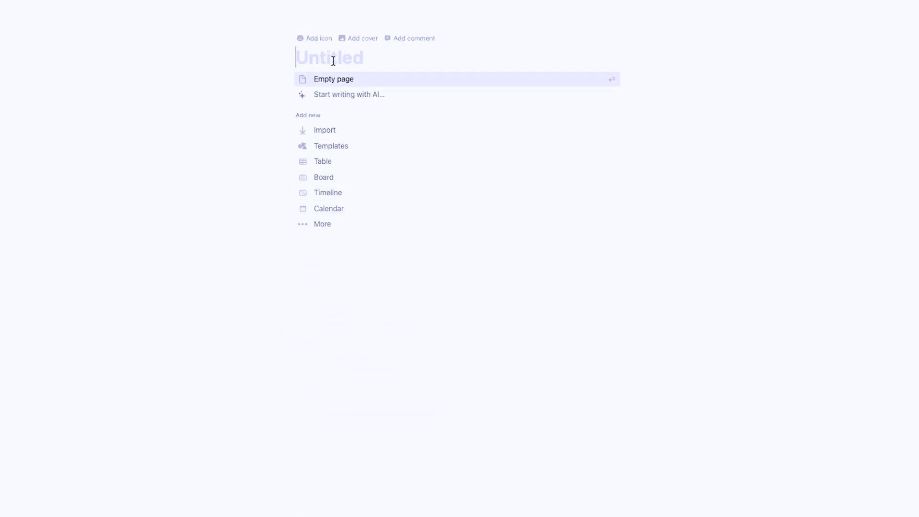
text(house info)
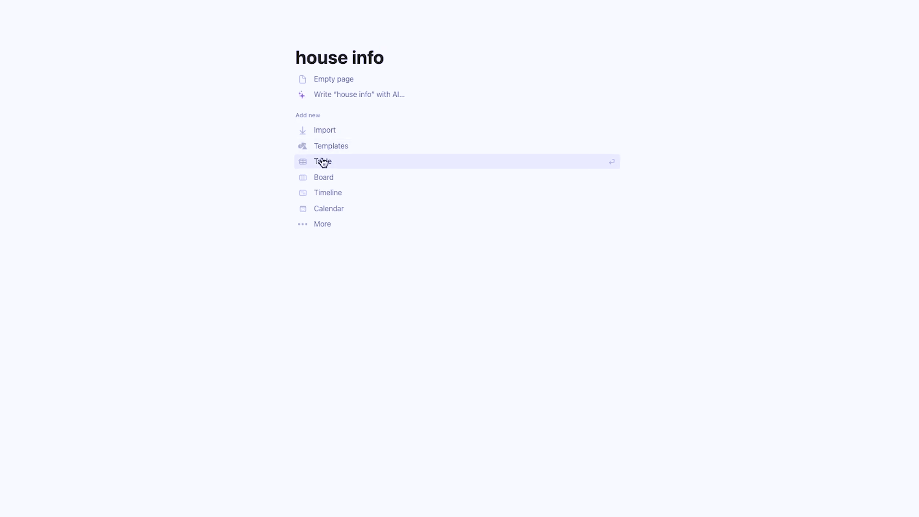
Add a "QUOTES ETC" text line below the "house info" page link and move it between the two dividers
click(336, 319)
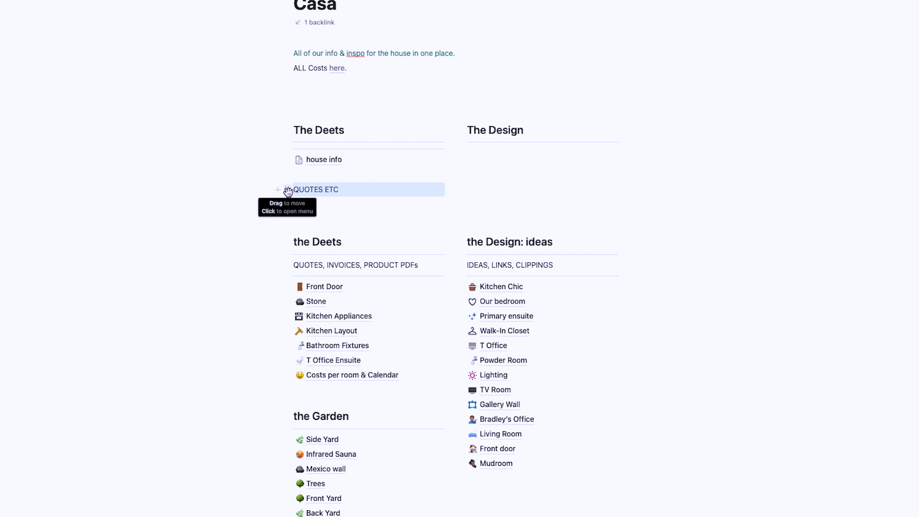
click(287, 192)
drag(287, 192, 295, 146)
click(368, 202)
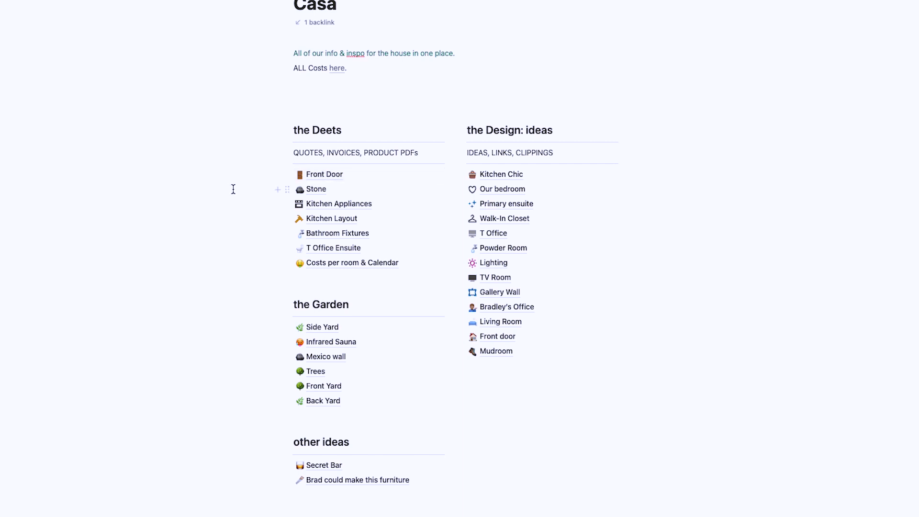
Open the Front Door page and copy the Pinterest board link in its DOOR IDEAS section
click(332, 178)
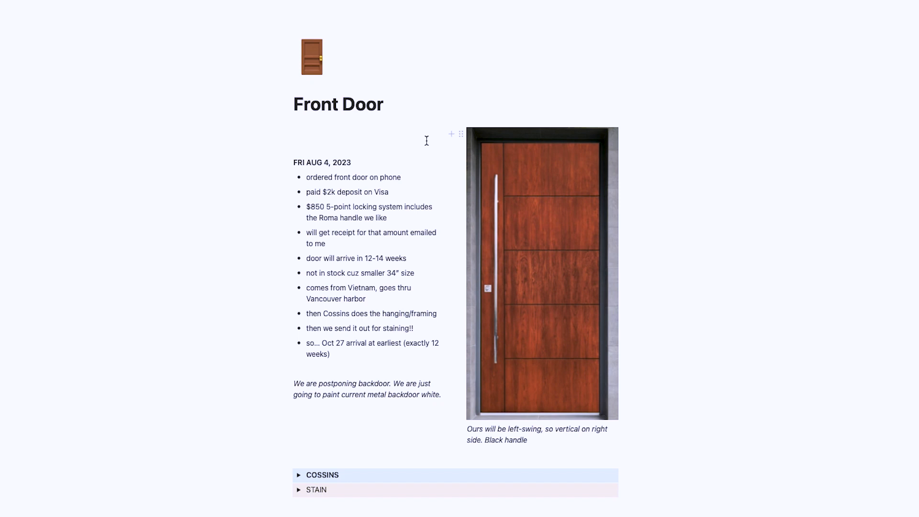
scroll(427, 141, down, 2)
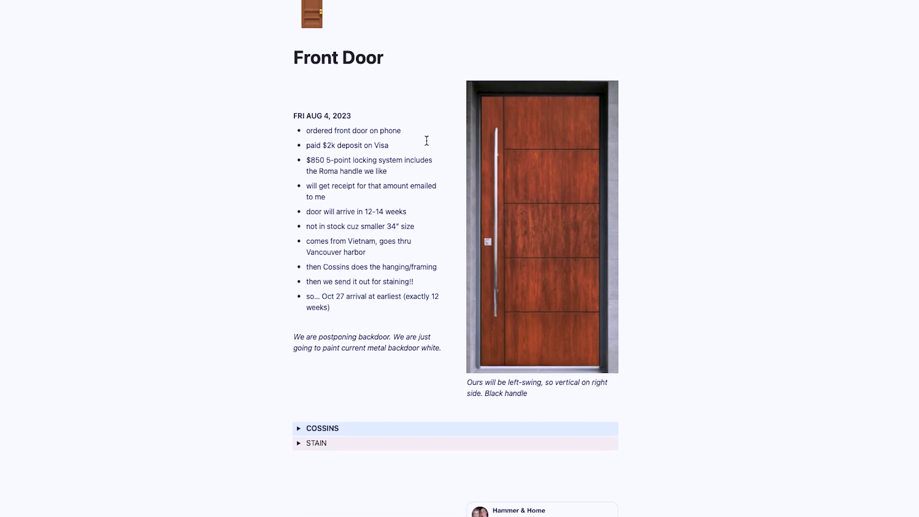
scroll(427, 141, down, 5)
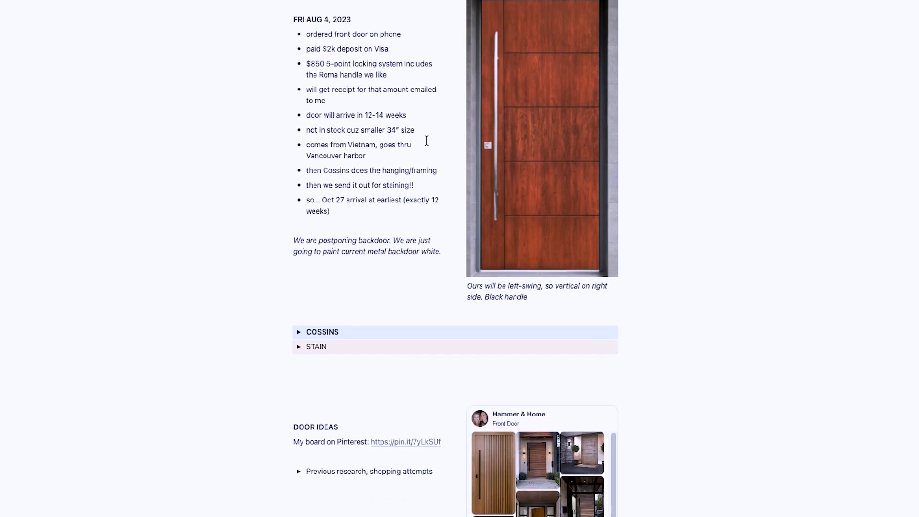
scroll(426, 140, down, 2)
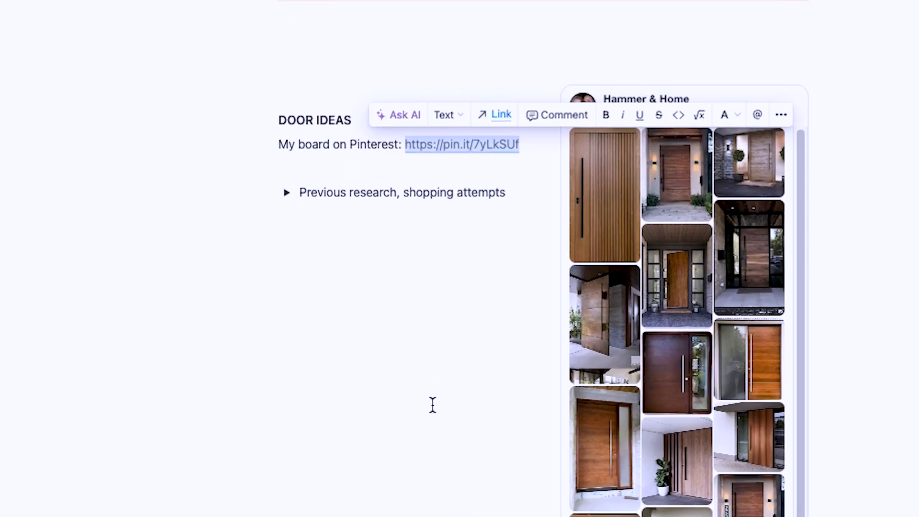
click(397, 355)
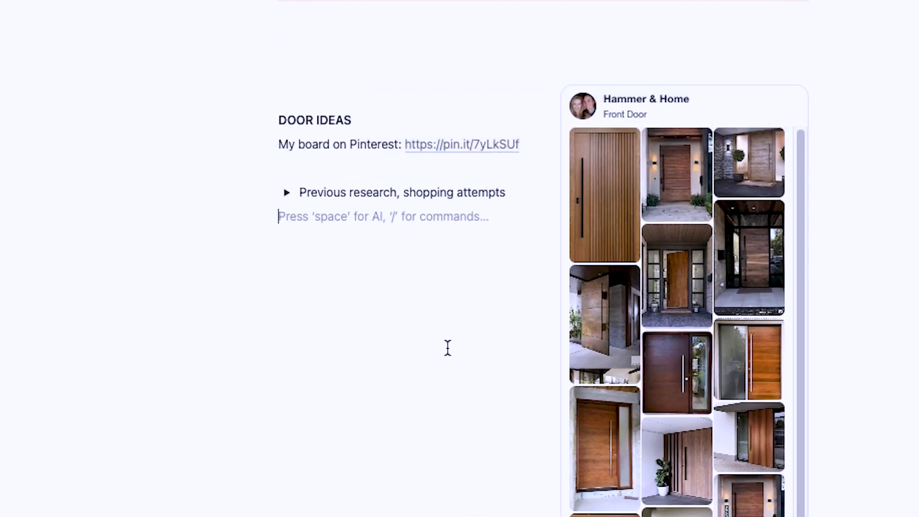
key(Return)
key(Return)
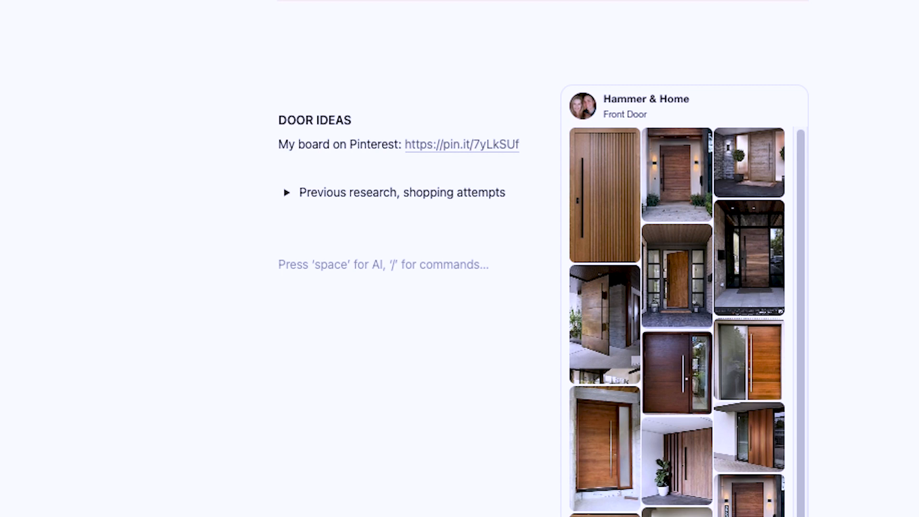
text(https://pin.it/7yLkSUf)
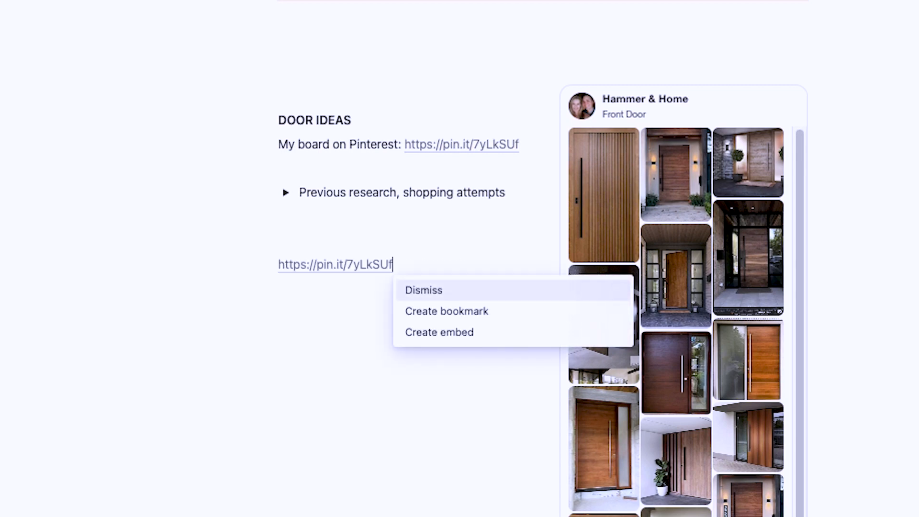
click(480, 290)
key(Return)
text(https://pin.it/7yLkSUf)
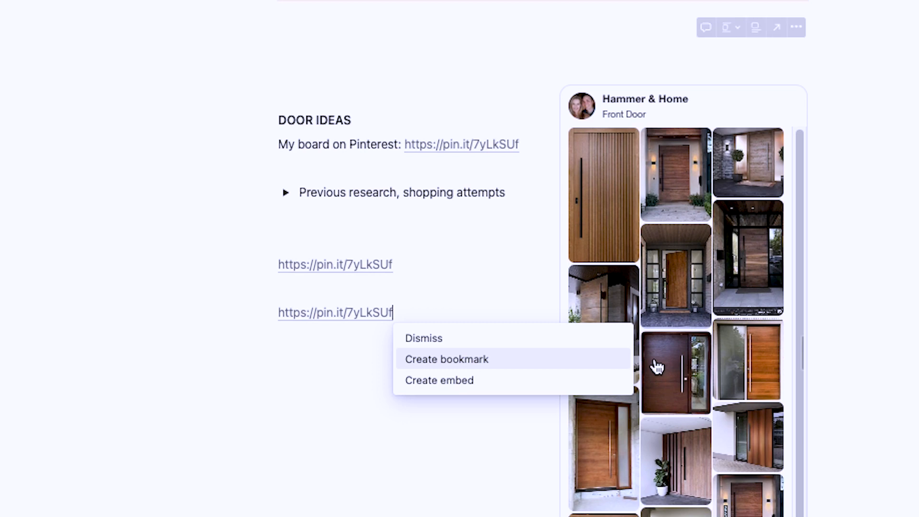
click(449, 380)
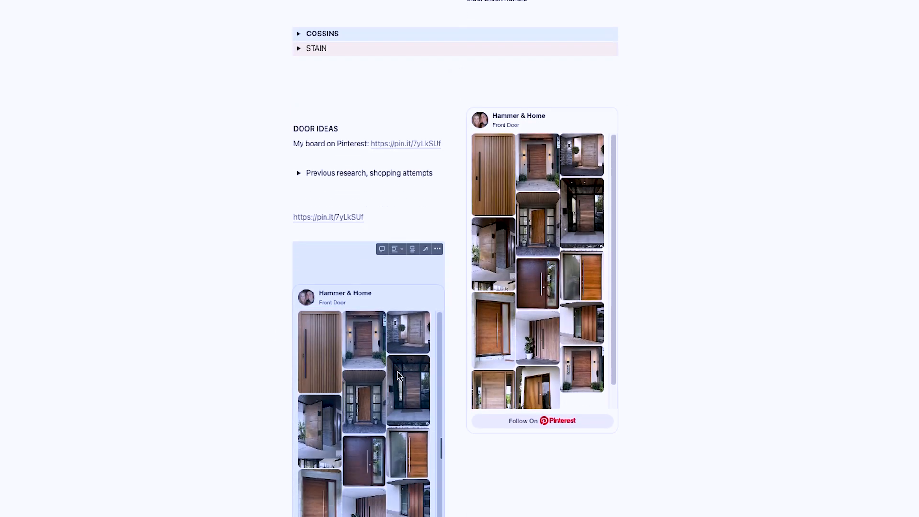
Look through the pins in the newly embedded Pinterest board and delete that embed
scroll(397, 372, down, 2)
scroll(397, 371, down, 3)
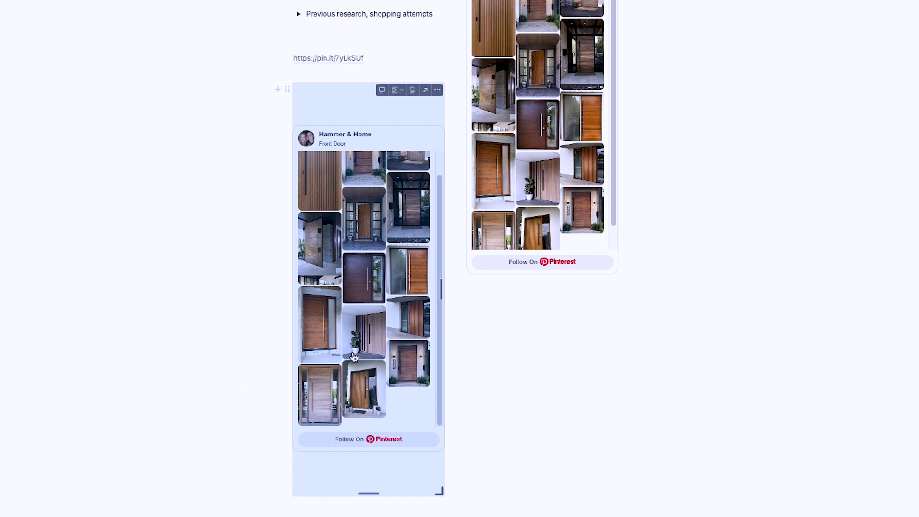
scroll(250, 363, up, 5)
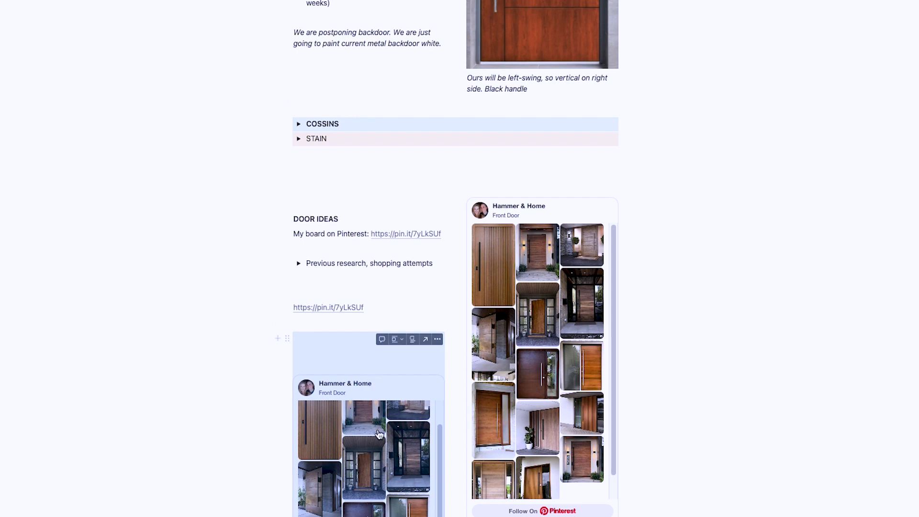
key(Delete)
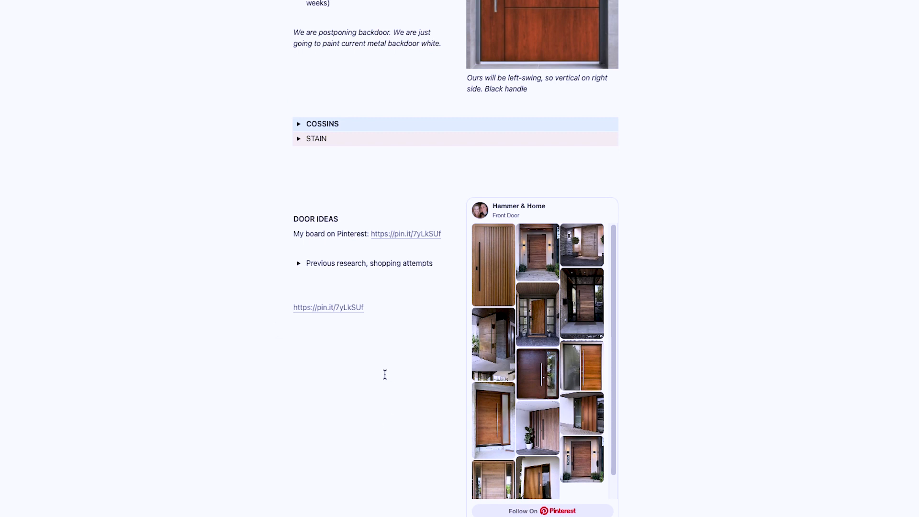
Add the caption "I COULD HAVE WRITTEN A CAPTION" to the front door image
scroll(387, 378, up, 7)
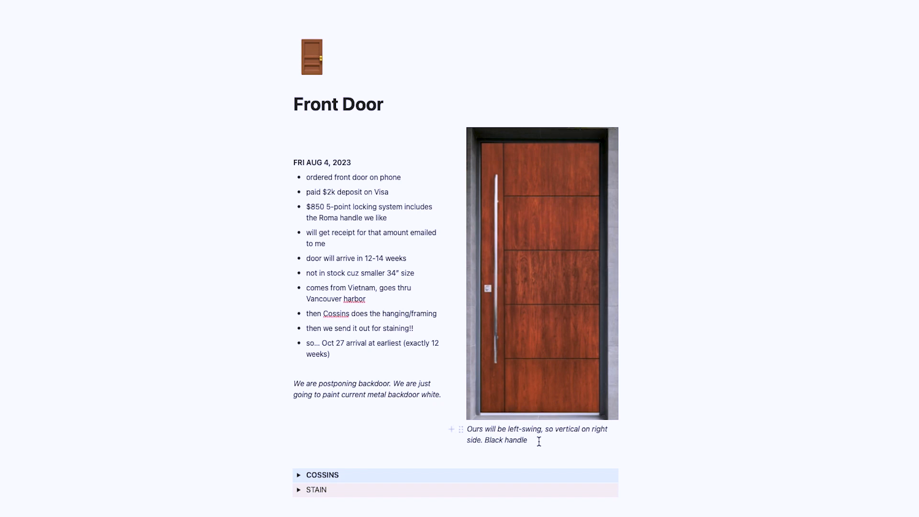
click(556, 137)
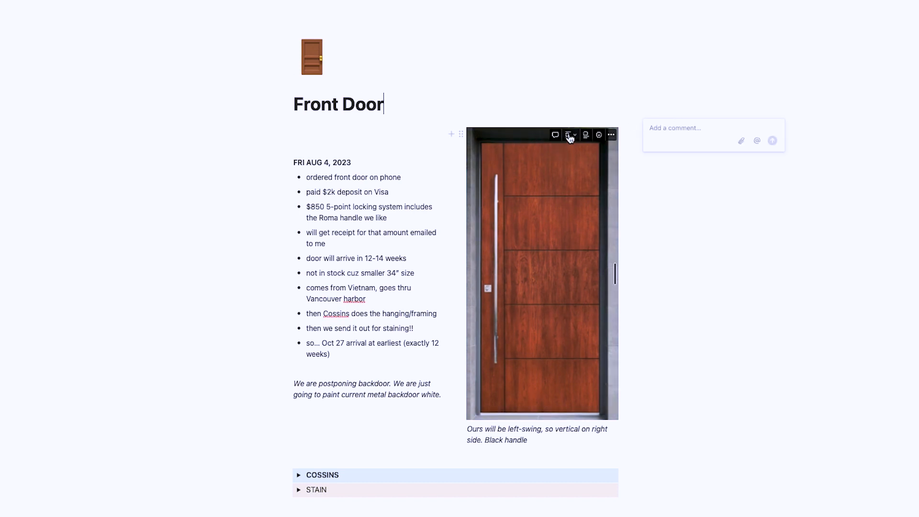
click(586, 136)
text(I)
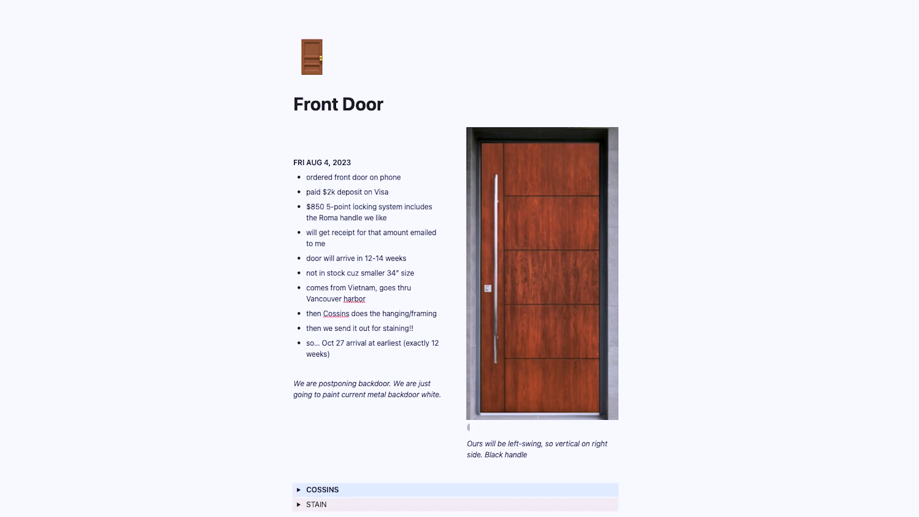
text( could have written a)
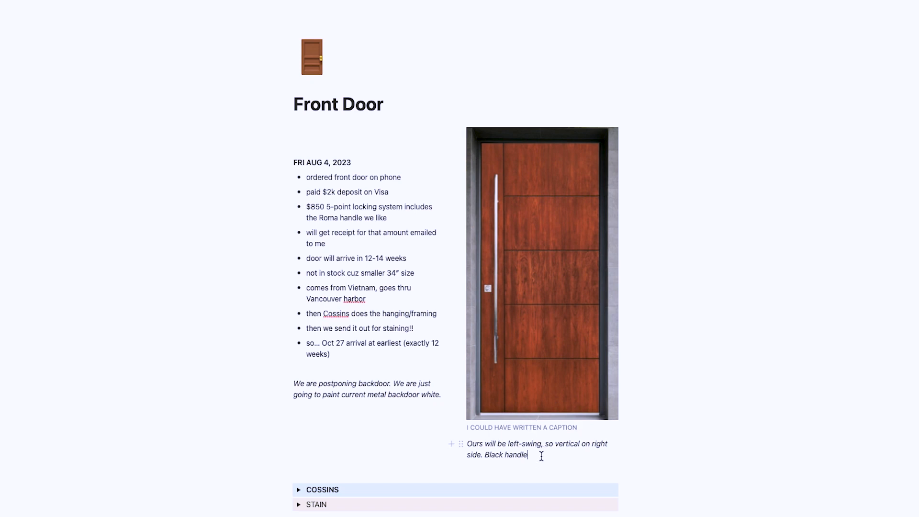
Write FRI in bold on the blank line above the FRI AUG 4, 2023 heading and delete it again
click(363, 163)
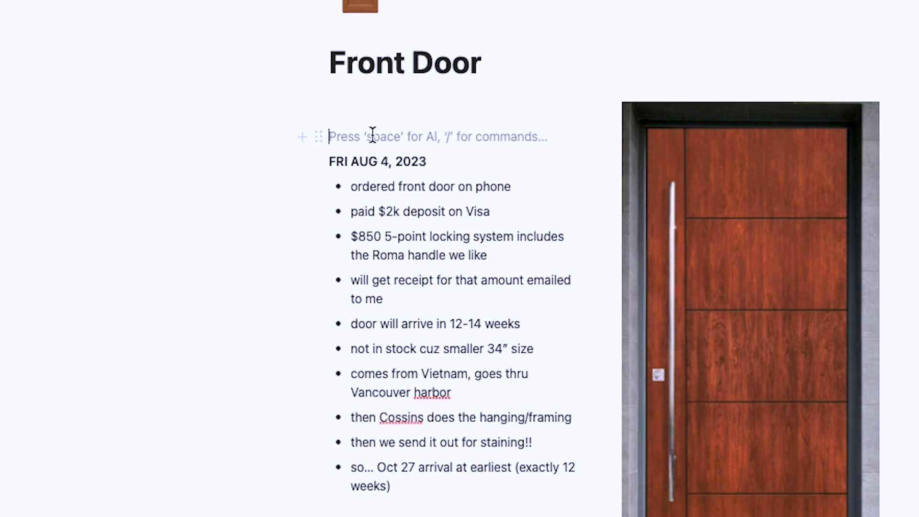
text(FRI)
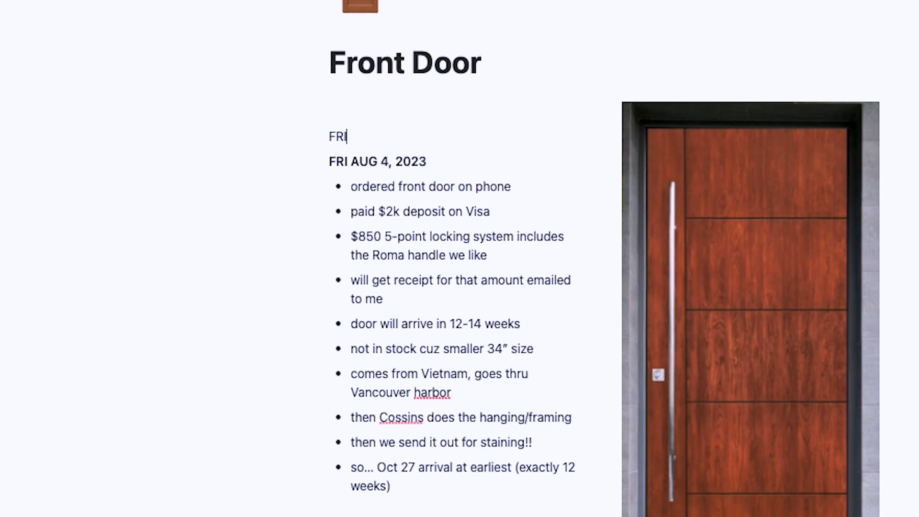
drag(349, 138, 329, 139)
key(ctrl+b)
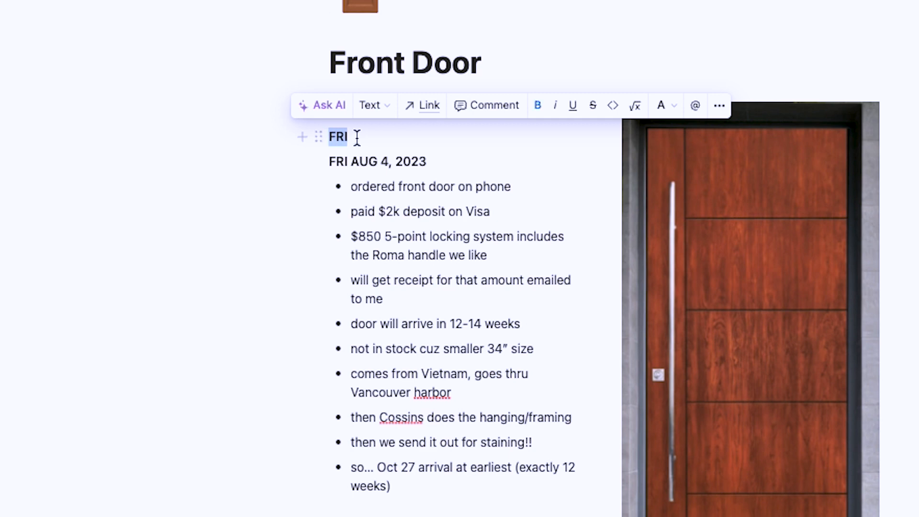
click(538, 105)
click(537, 106)
click(431, 137)
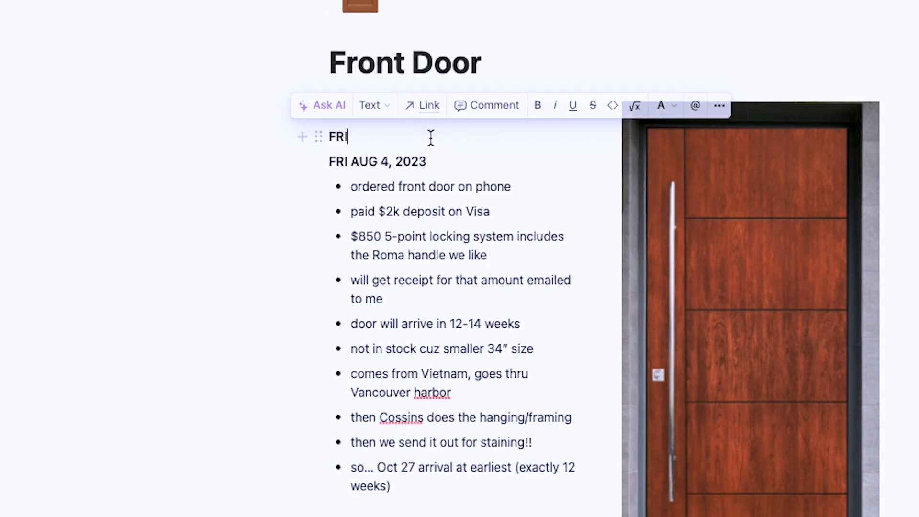
key(BackSpace)
key(BackSpace)
key(BackSpace)
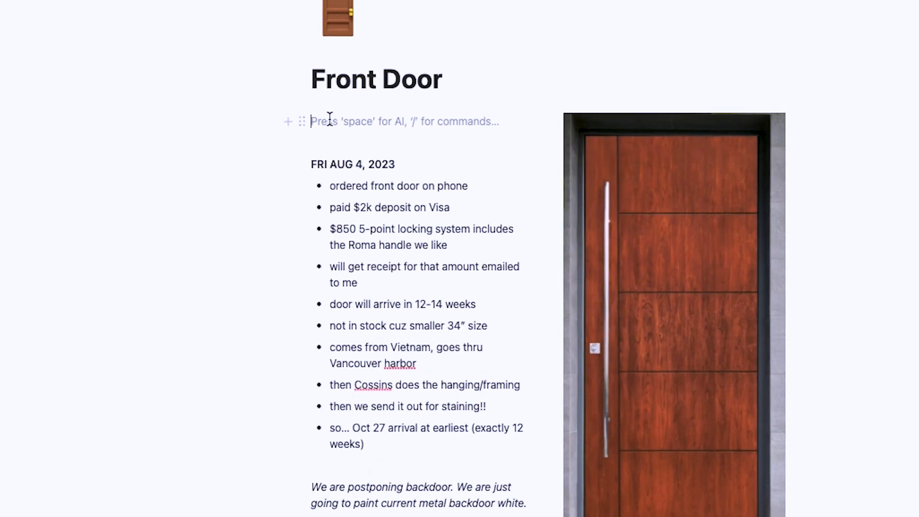
Start a bulleted item reading "and then" on the blank line below the Front Door title
text(- )
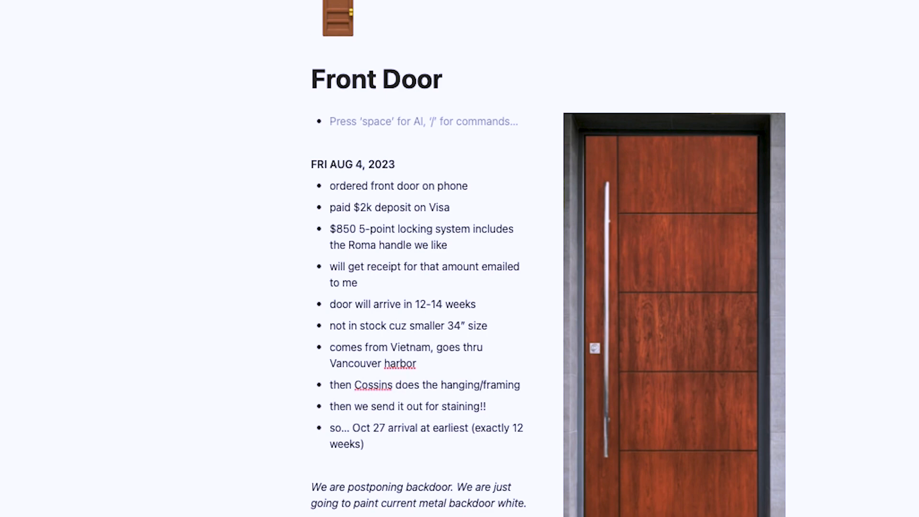
text(and)
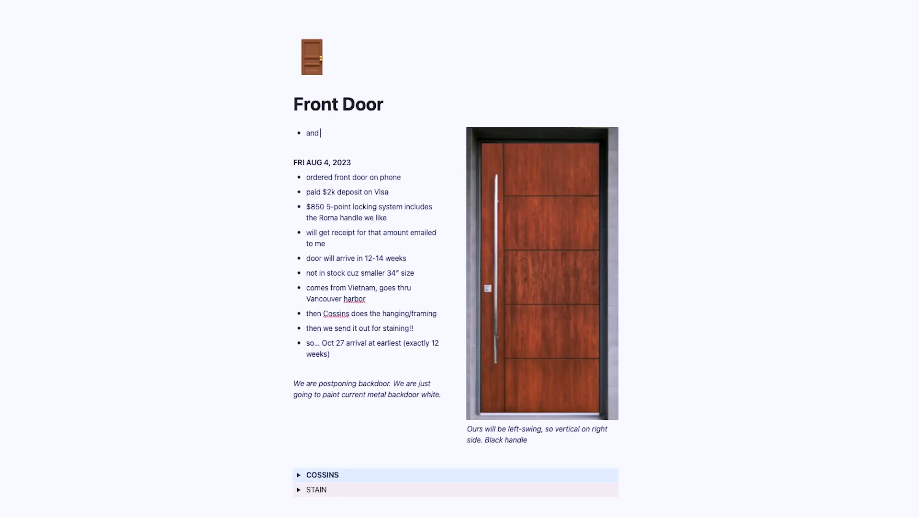
text( then)
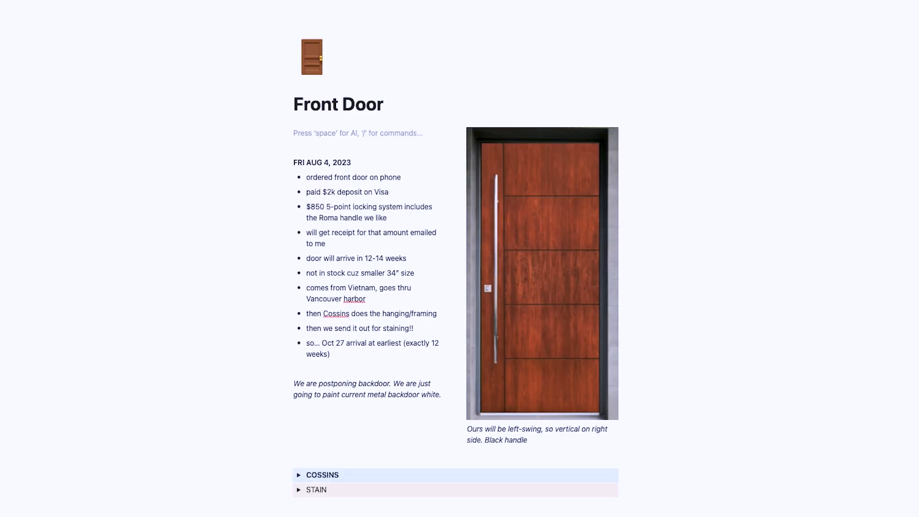
Turn the blank line below the Front Door title into a bulleted list item and remove its bullet
click(289, 134)
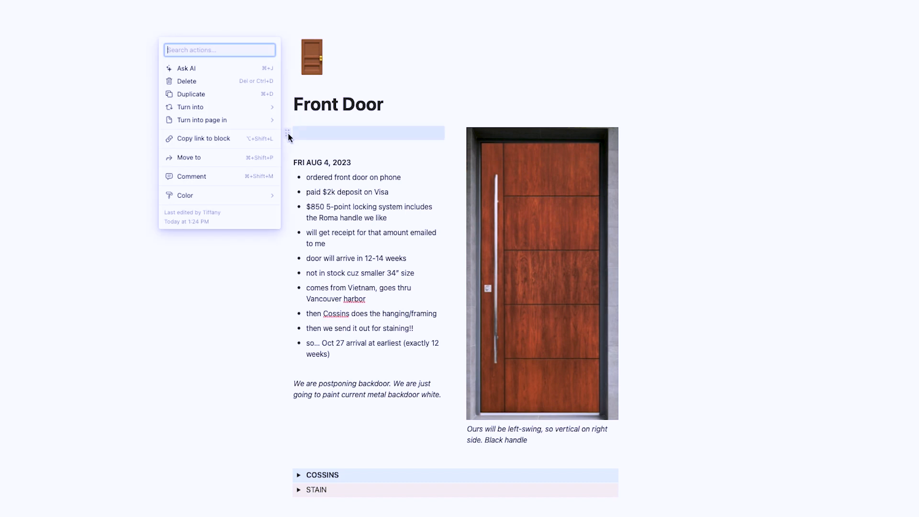
mouse_move(201, 107)
click(313, 67)
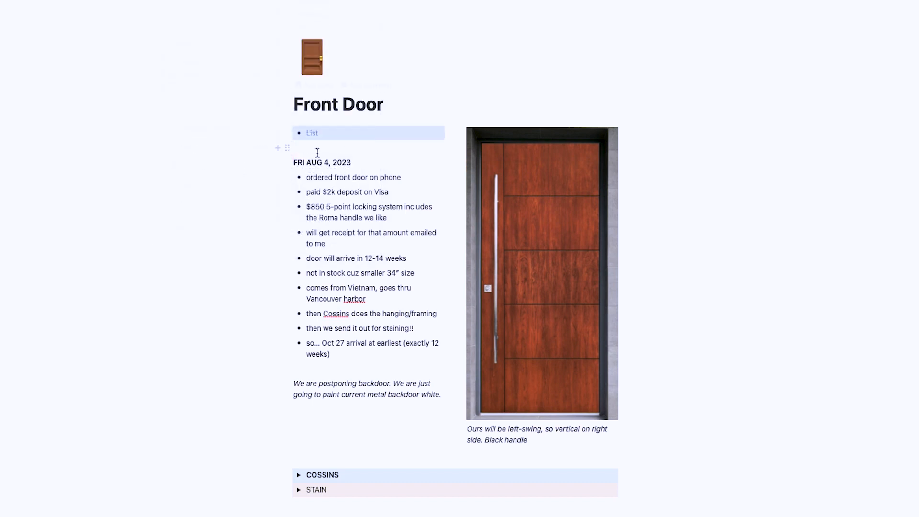
click(310, 132)
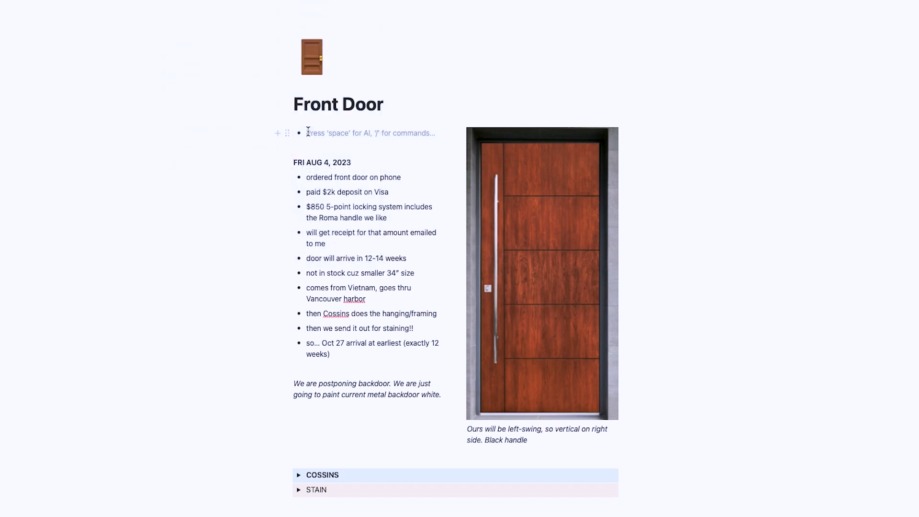
key(BackSpace)
text(-)
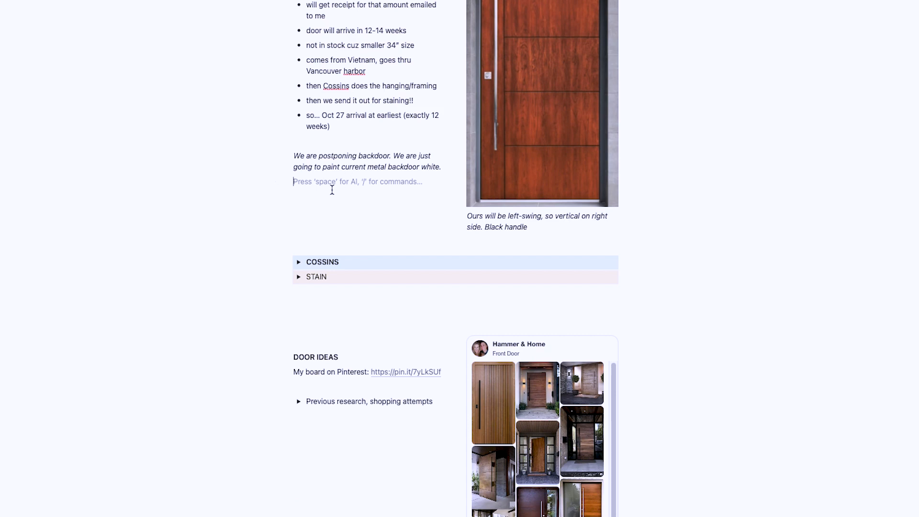
Add the line "tons of money" in italics below the backdoor note, leaving a blank line between them
key(Return)
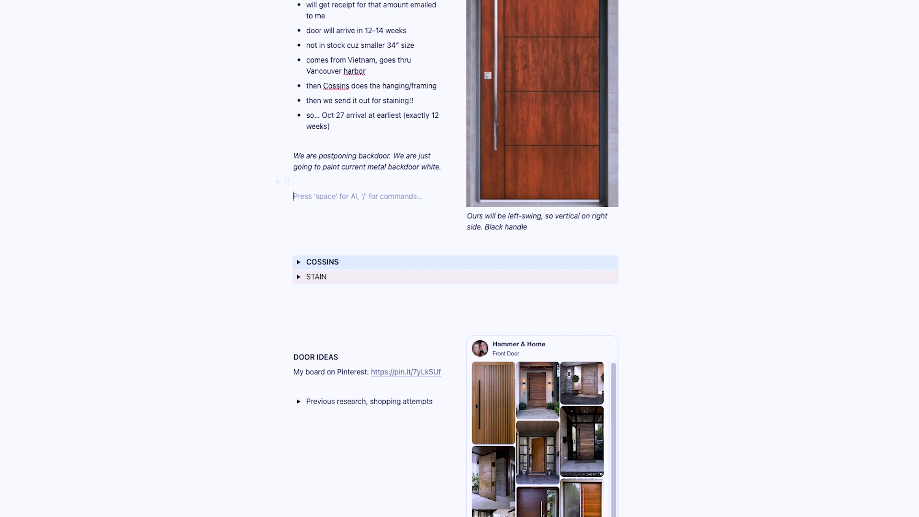
text(tons of mone)
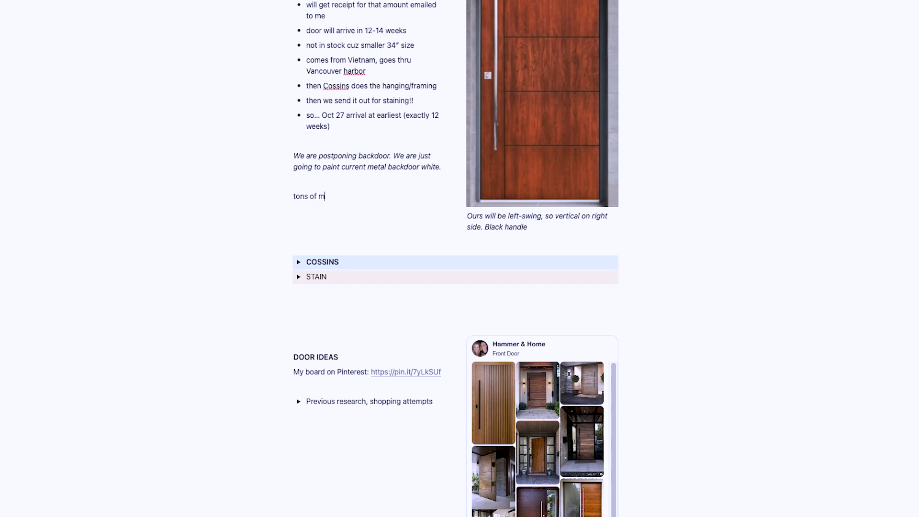
text(y)
drag(347, 196, 293, 197)
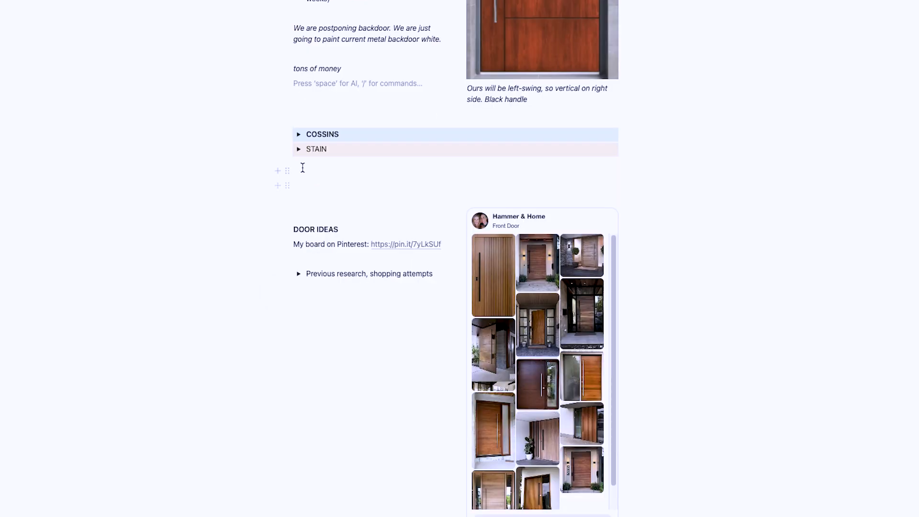
Expand the COSSINS toggle and view the file inside its July 25 door quote toggle, collapsing that inner toggle again
click(299, 135)
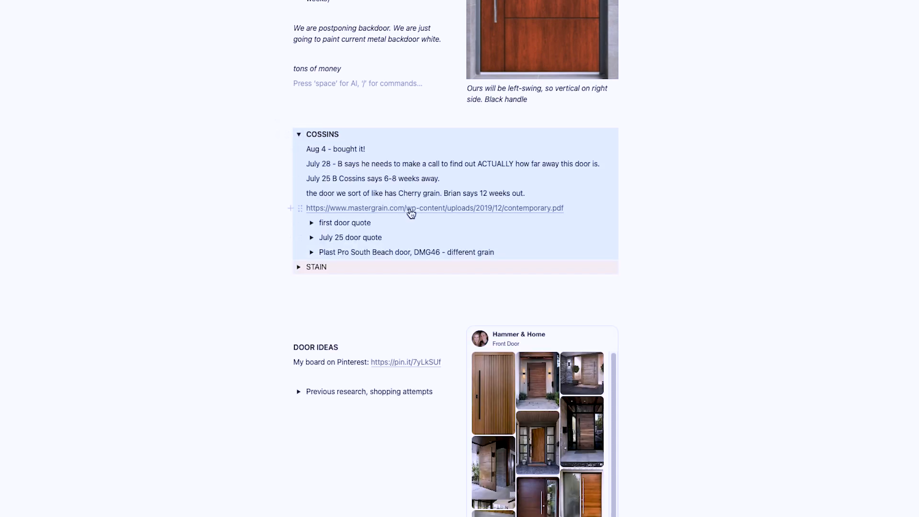
mouse_move(401, 210)
click(312, 238)
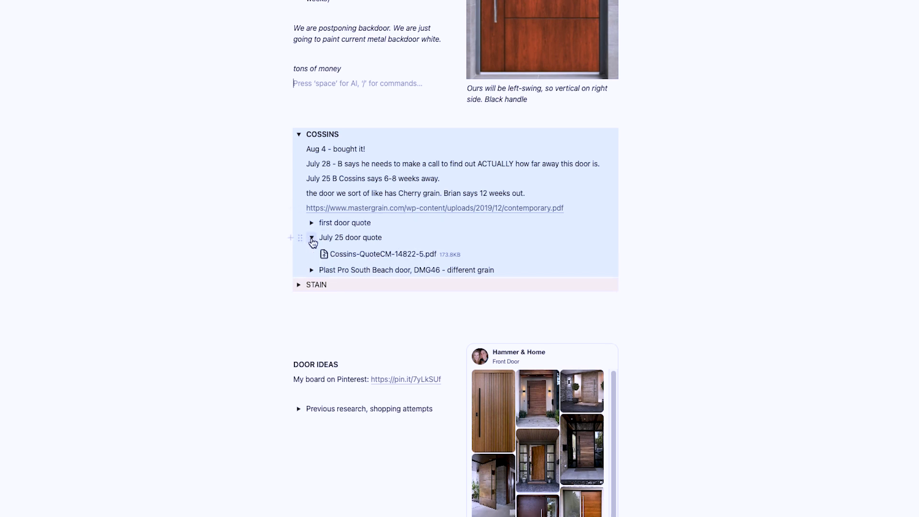
click(312, 238)
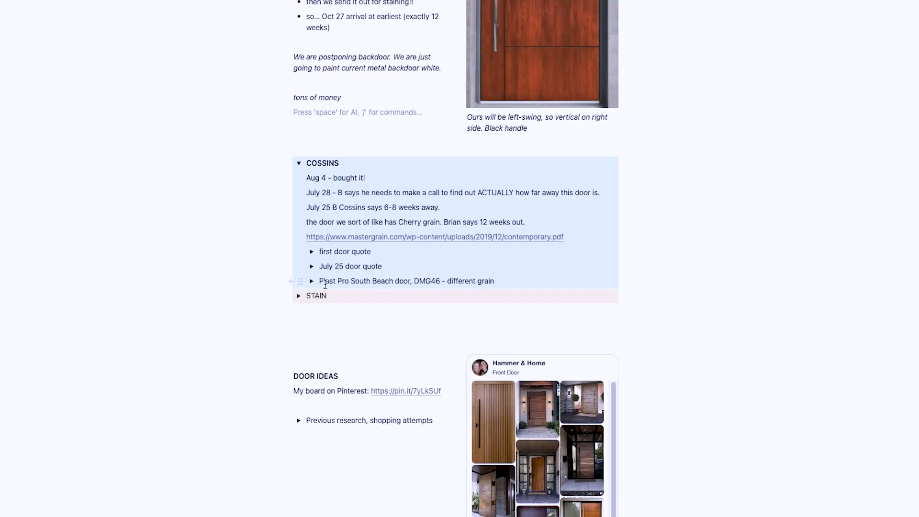
scroll(326, 284, up, 4)
scroll(325, 284, up, 3)
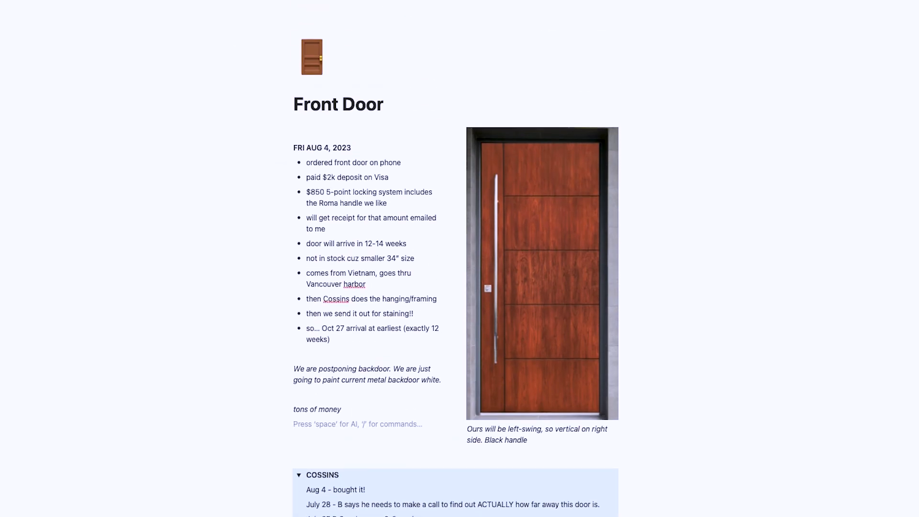
Go to the Stone page through Casa and look through its embedded Thunderstone Quarries website
click(96, 2)
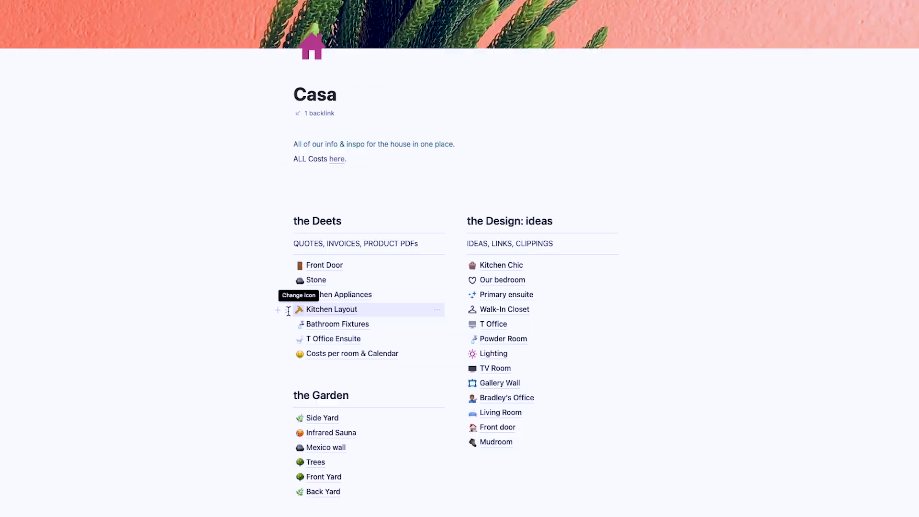
click(316, 280)
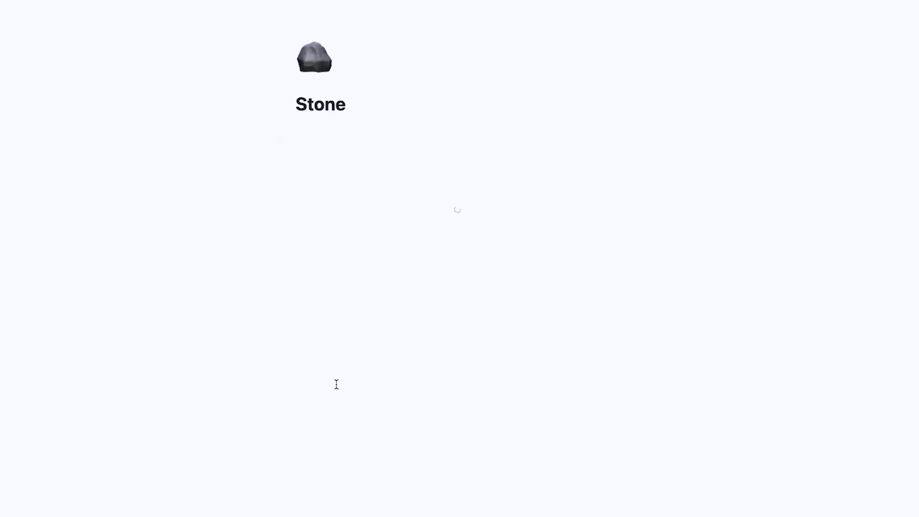
mouse_move(440, 194)
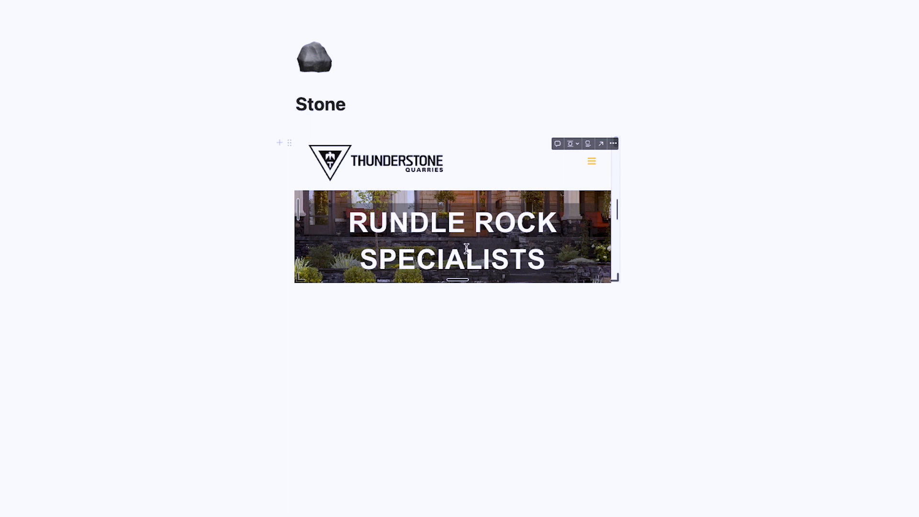
scroll(467, 248, down, 5)
scroll(467, 249, down, 10)
scroll(467, 248, down, 10)
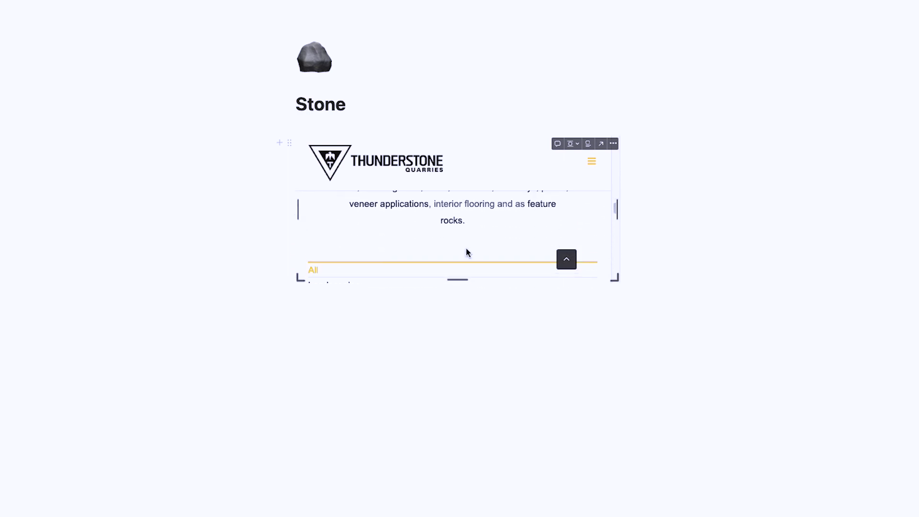
scroll(469, 252, up, 20)
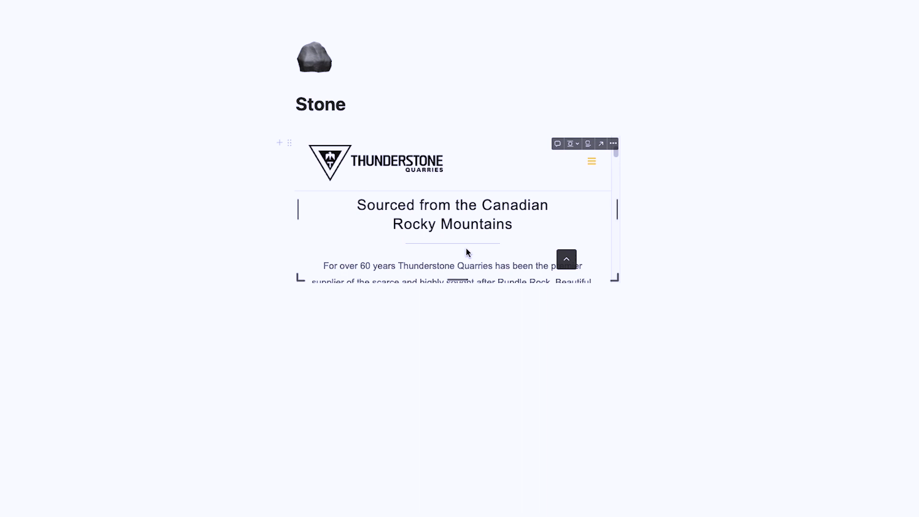
scroll(469, 253, up, 3)
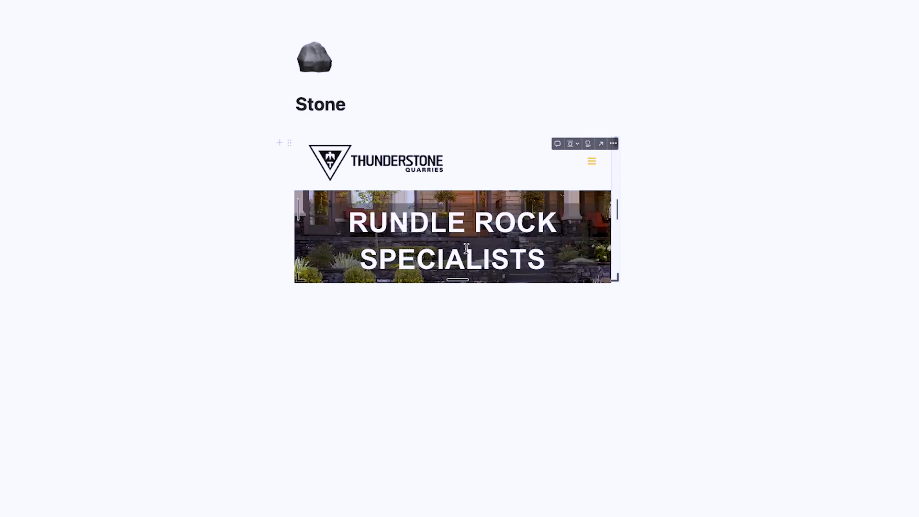
Open the original Thunderstone Quarries website from the embed, look down its home page, and return to Casa
click(601, 143)
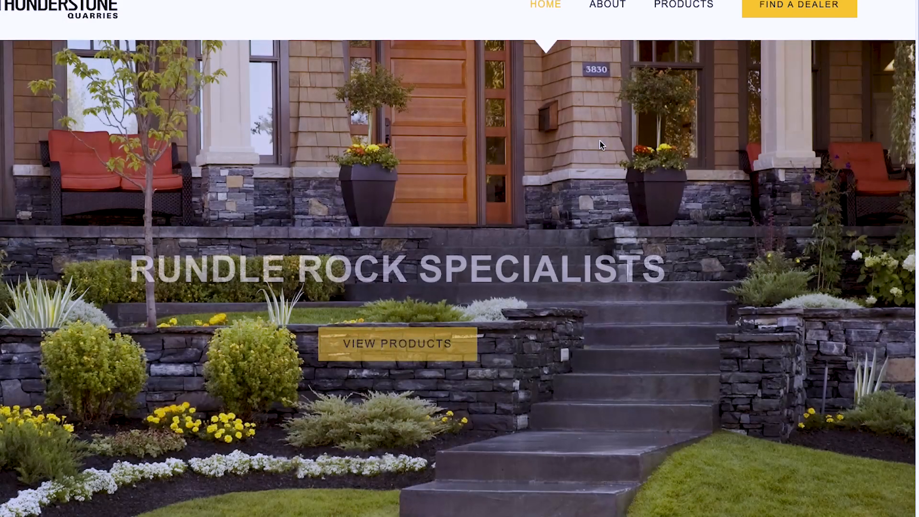
scroll(476, 278, down, 15)
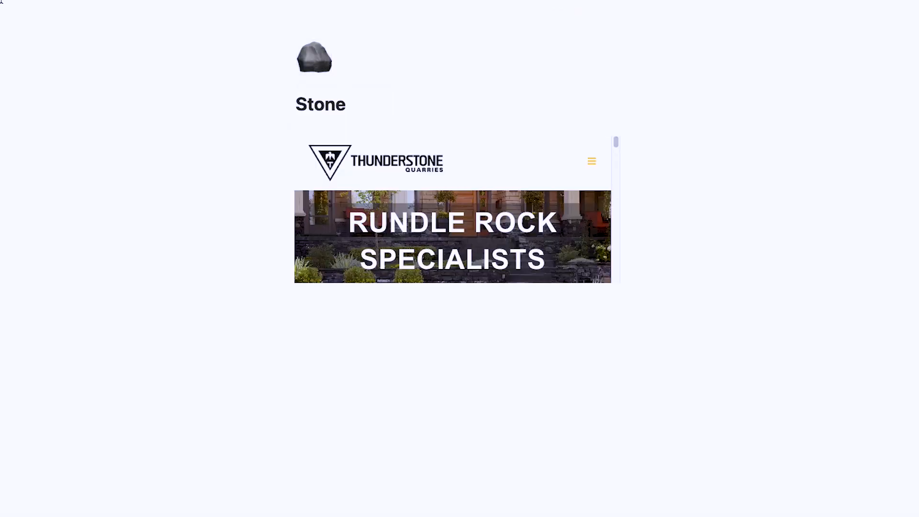
click(10, 1)
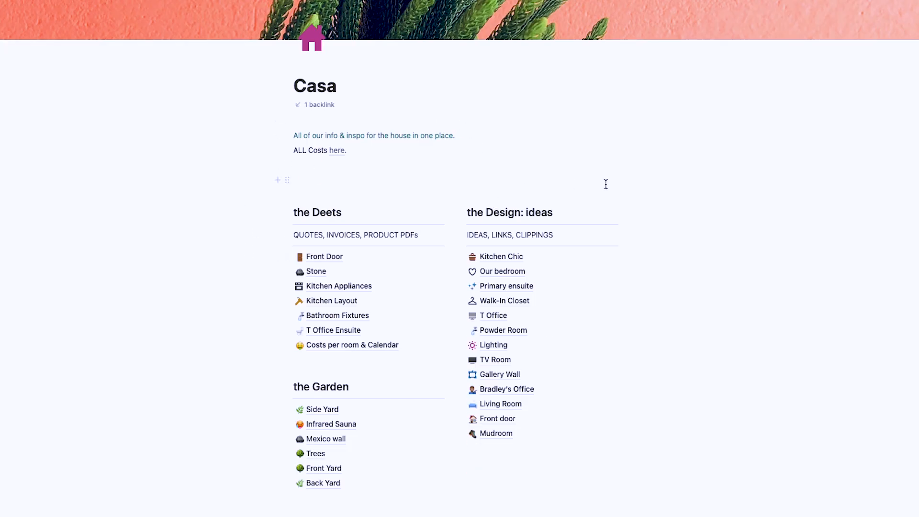
Open the Kitchen Chic page from the Design: ideas column and look through its magazine kitchen photos
scroll(676, 134, down, 1)
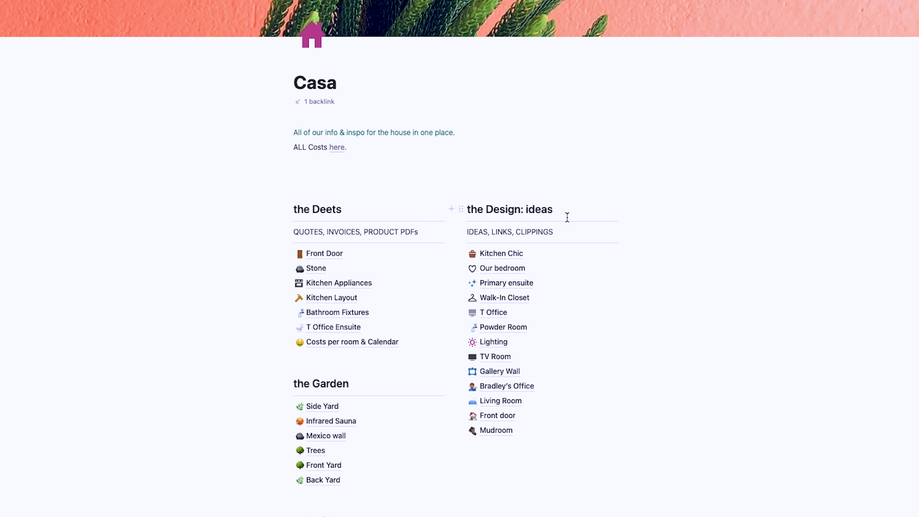
click(499, 255)
scroll(489, 286, down, 6)
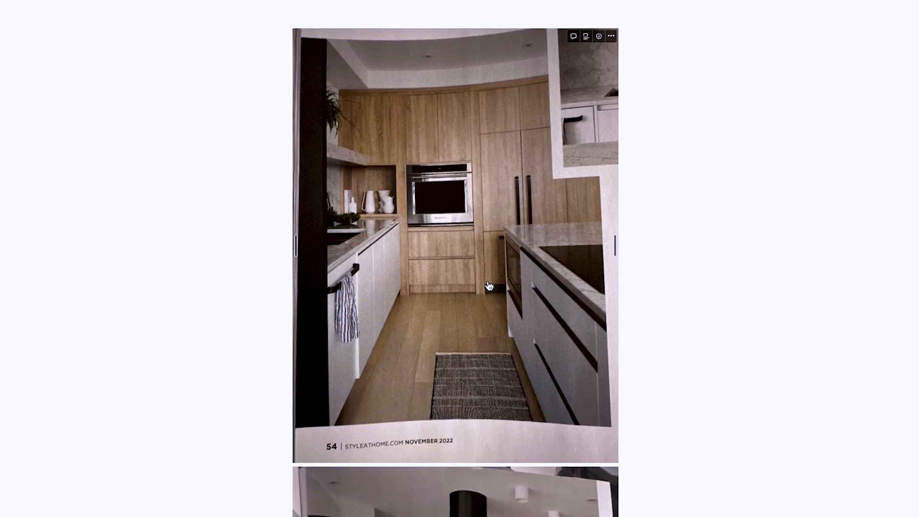
scroll(489, 286, up, 5)
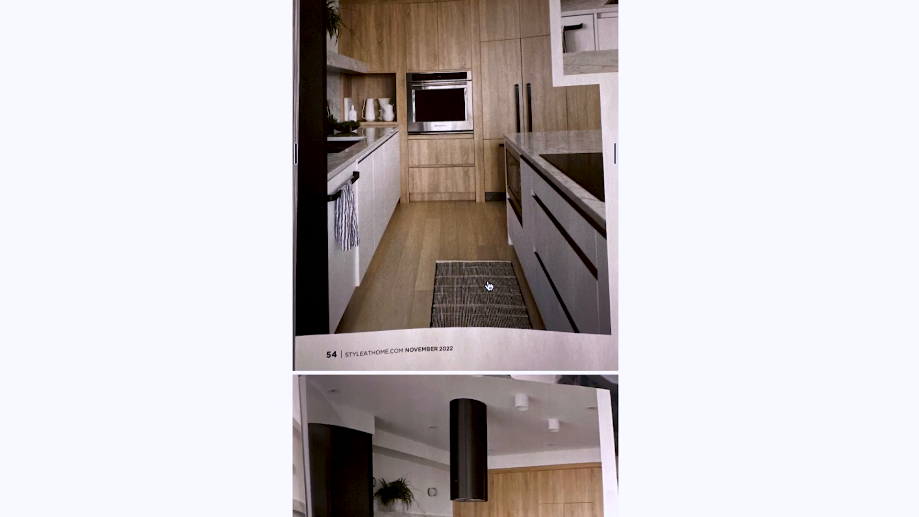
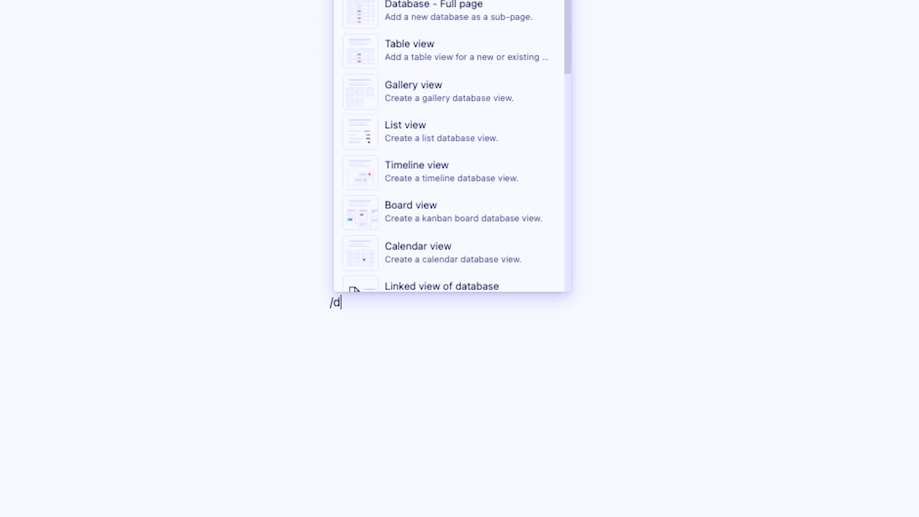
Insert a gallery view based on a new database and open its Page 1 card
click(450, 96)
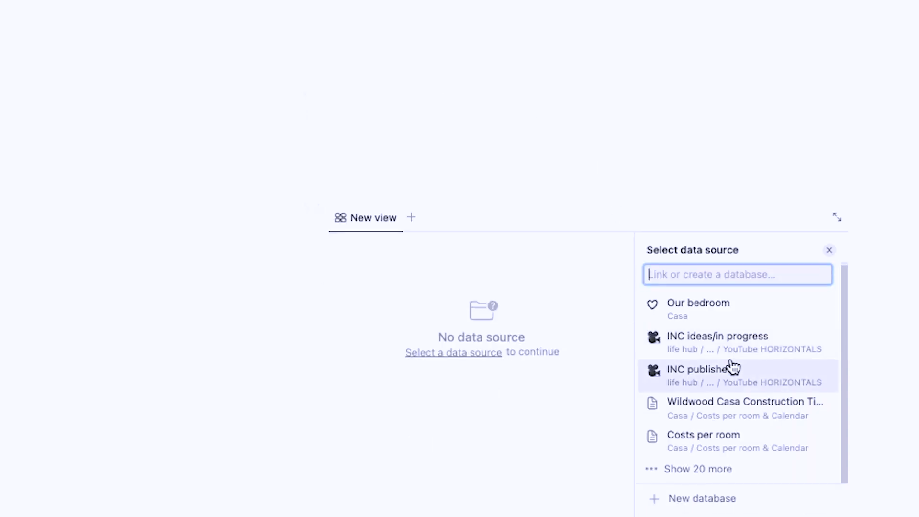
click(657, 503)
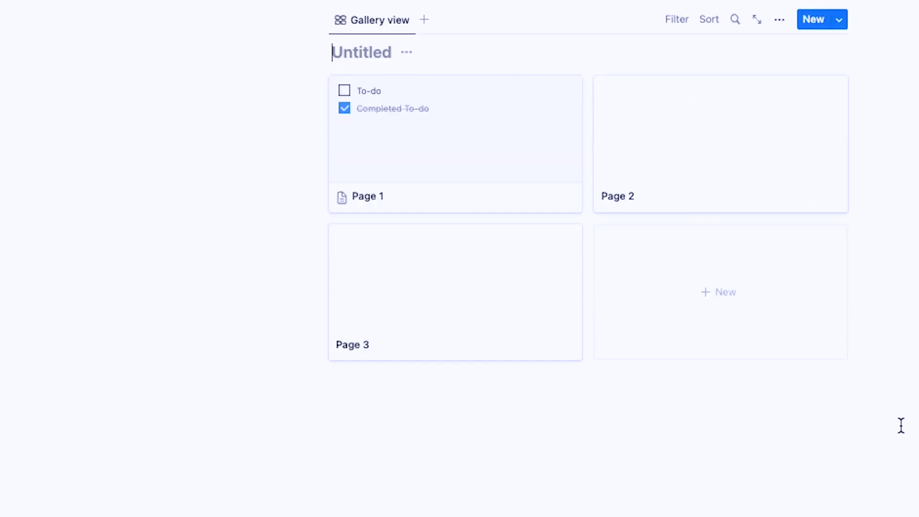
click(323, 207)
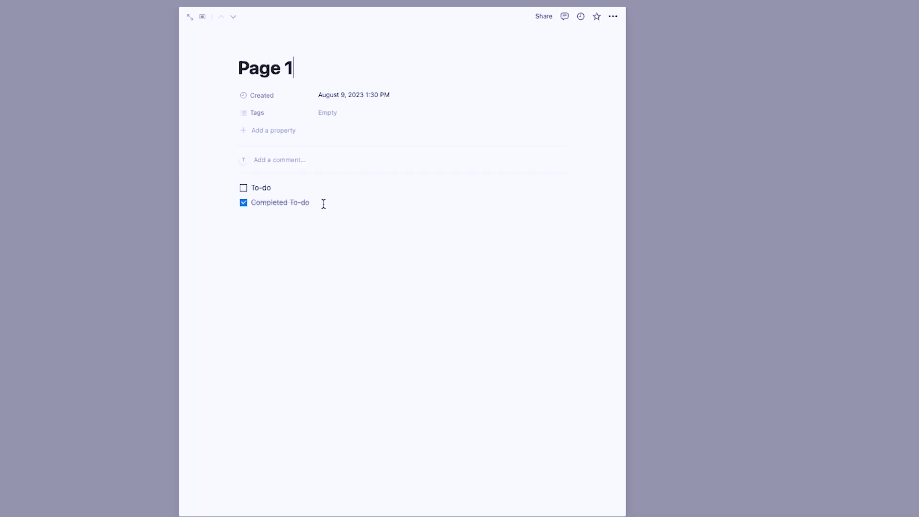
Rename the Page 1 gallery card as pilows
click(301, 63)
key(BackSpace)
key(BackSpace)
key(BackSpace)
key(BackSpace)
key(BackSpace)
key(BackSpace)
text(pilows)
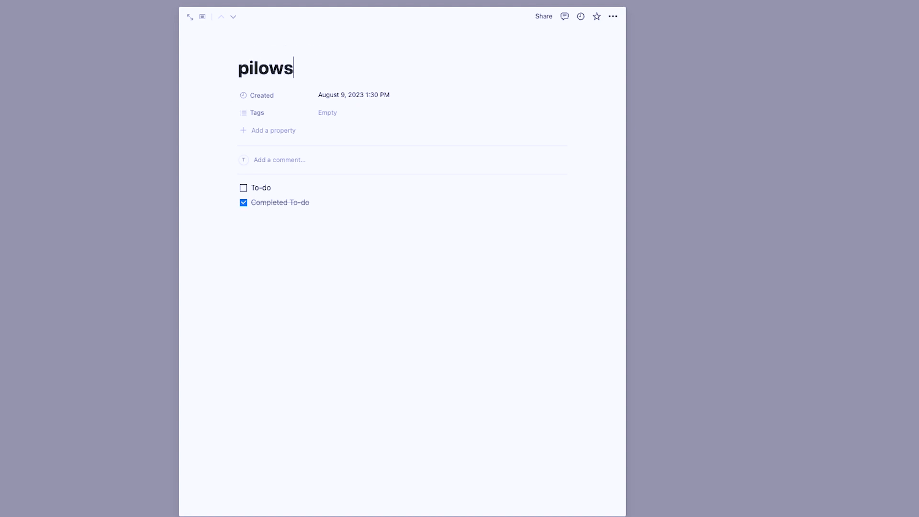
Replace the pilows card's placeholder to-dos with the photo of the red power drill and go back to the gallery
click(285, 233)
drag(324, 206, 250, 185)
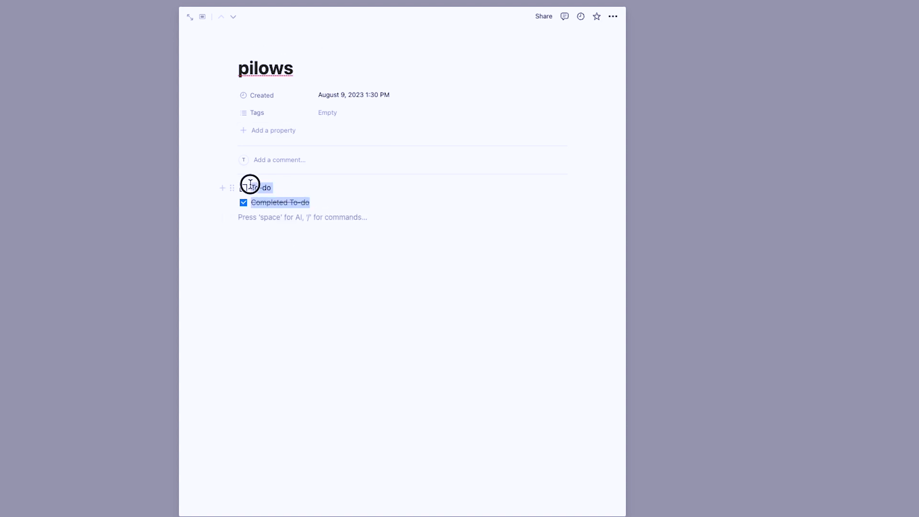
key(BackSpace)
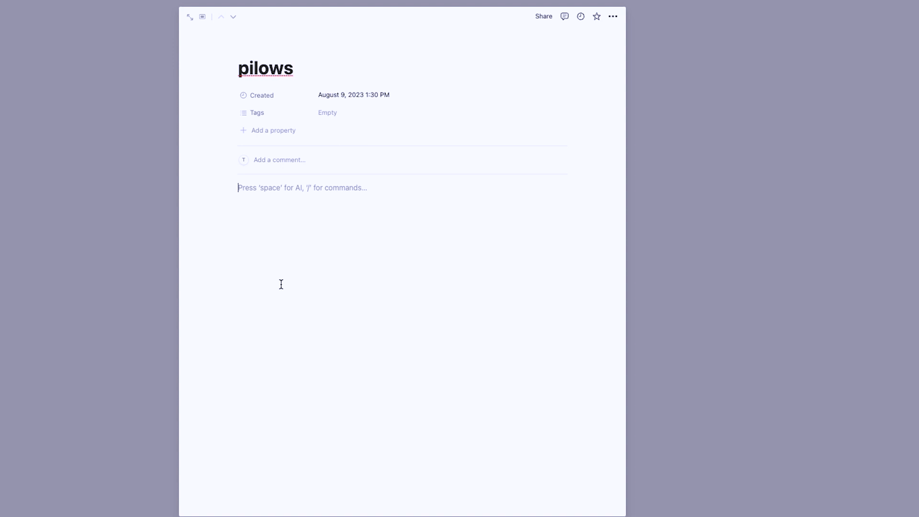
key(Return)
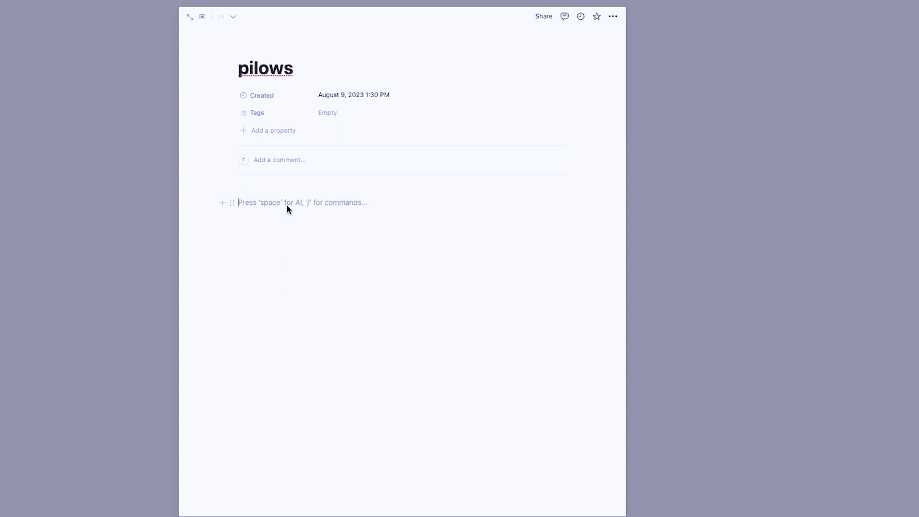
drag(0, 190, 301, 191)
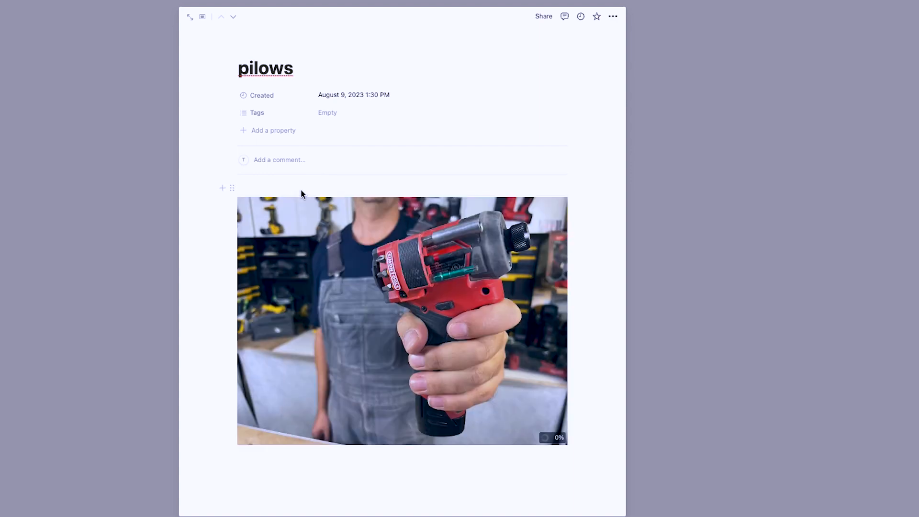
key(Escape)
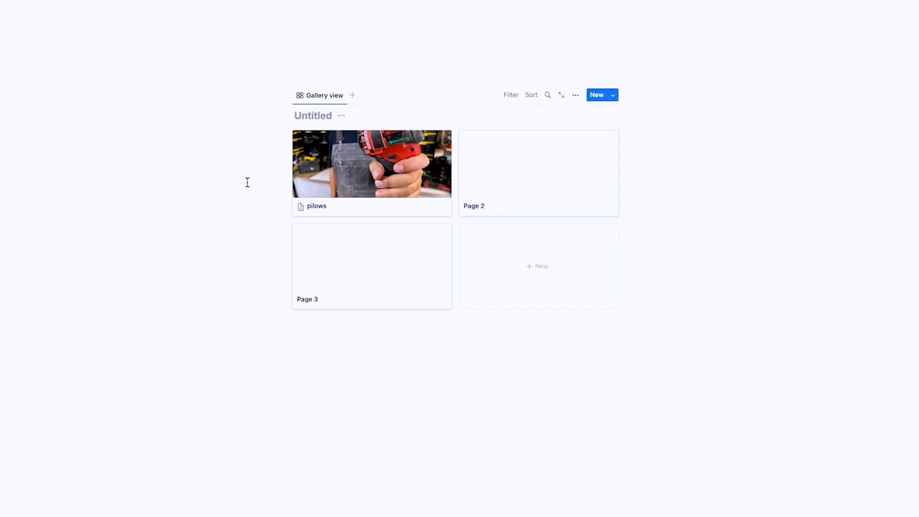
Reopen the pilows card, add five blank lines above its drill photo, and leave the card
click(388, 165)
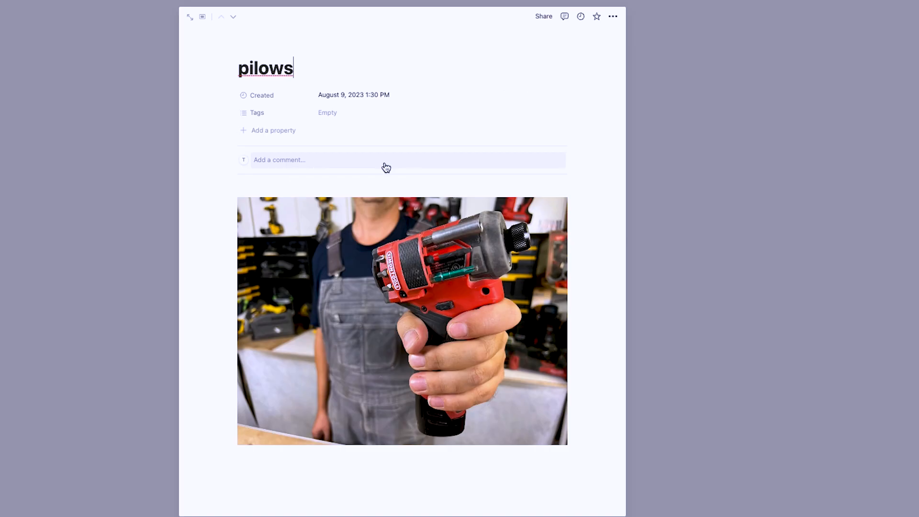
click(259, 191)
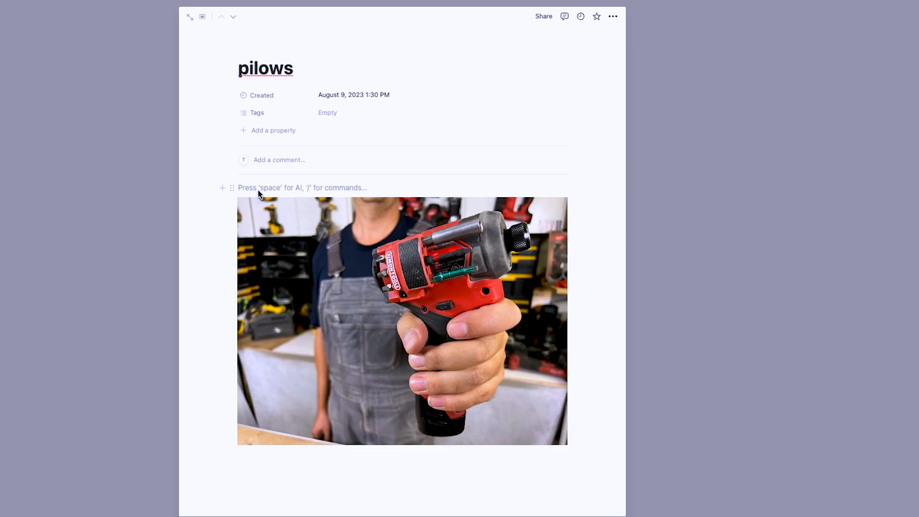
key(Return)
key(Return)
key(Return)
key(Return)
key(Return)
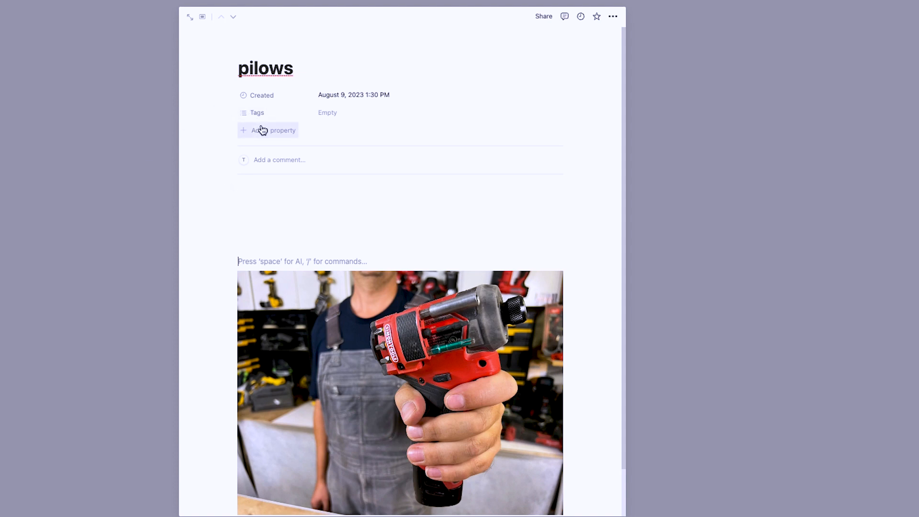
click(145, 133)
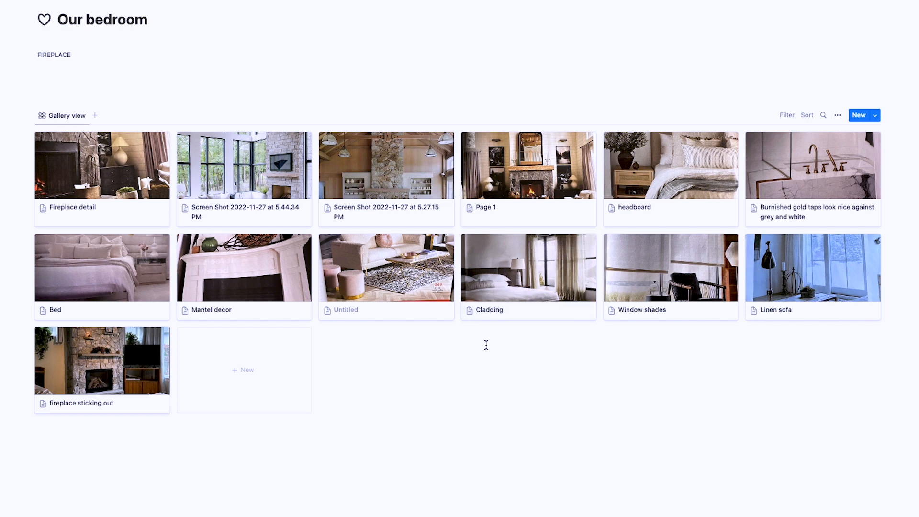
Open the Cladding card in the Our bedroom gallery, look through its photos, and close it
click(506, 267)
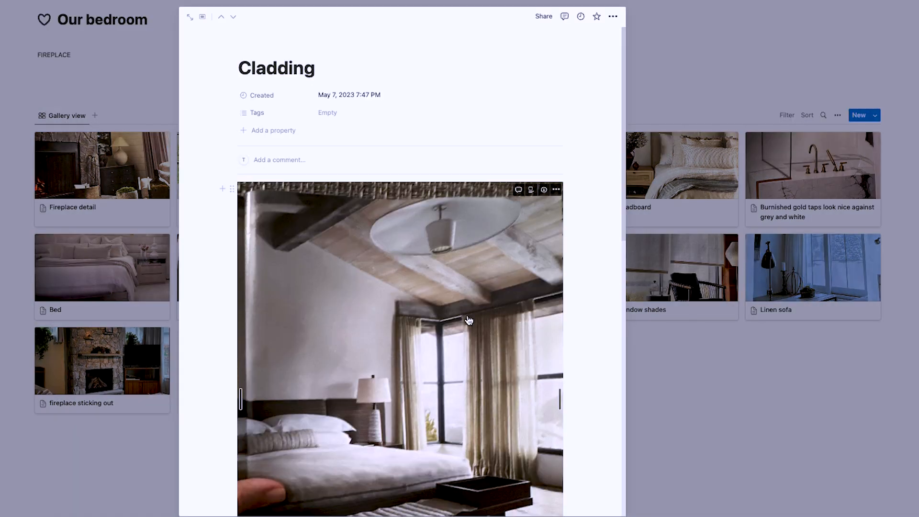
scroll(469, 320, down, 2)
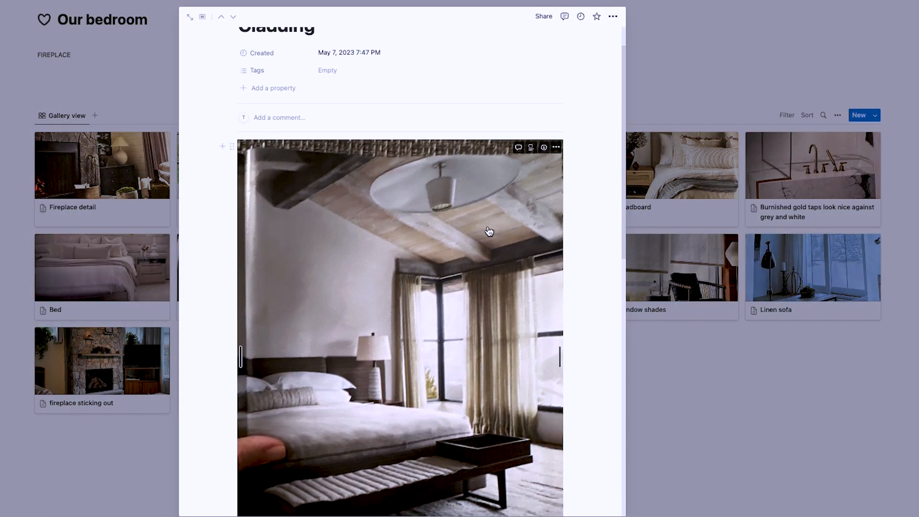
scroll(498, 231, down, 5)
scroll(498, 231, down, 6)
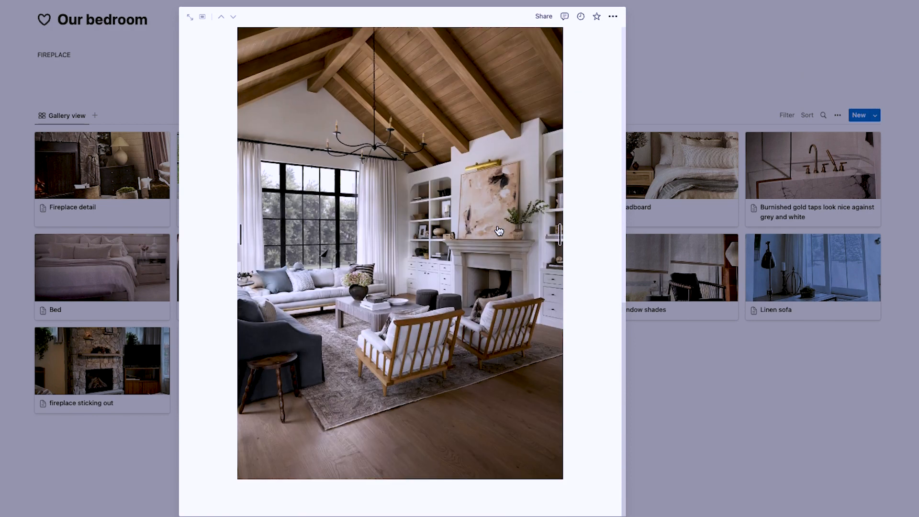
scroll(499, 231, up, 9)
scroll(383, 376, down, 4)
scroll(423, 371, down, 5)
click(714, 427)
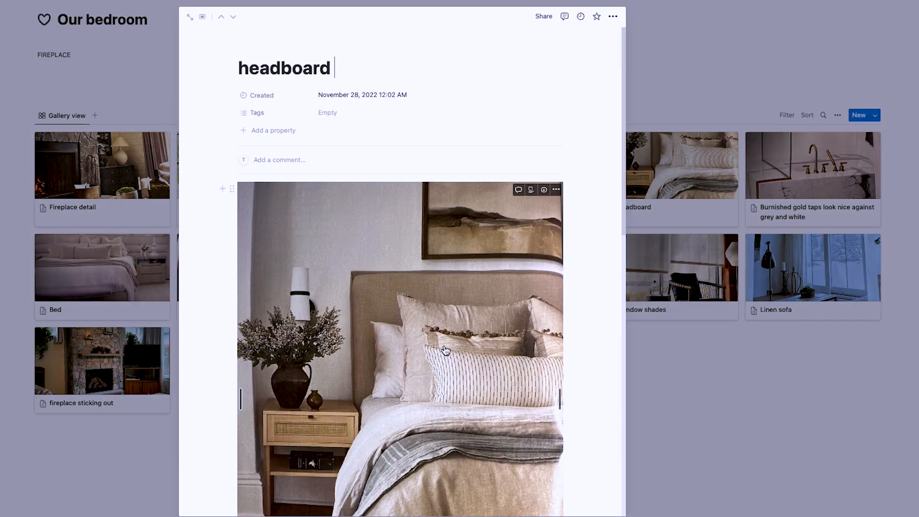
Look through the headboard card's photos and captions in the Our bedroom gallery and close it
scroll(446, 351, down, 8)
scroll(446, 351, down, 6)
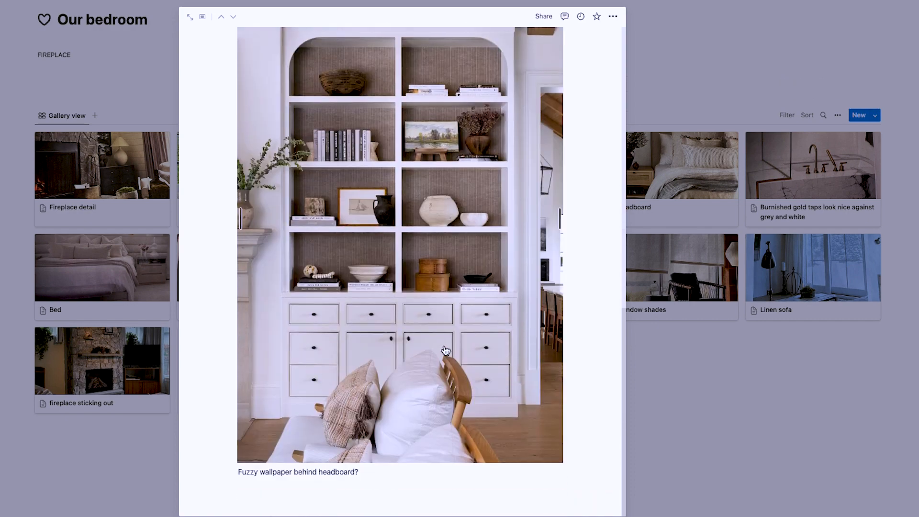
scroll(446, 351, up, 12)
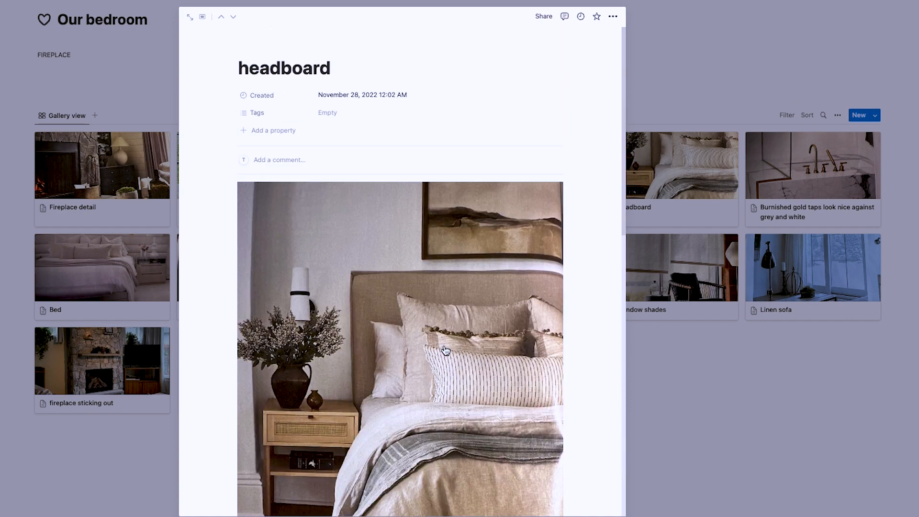
scroll(446, 351, down, 5)
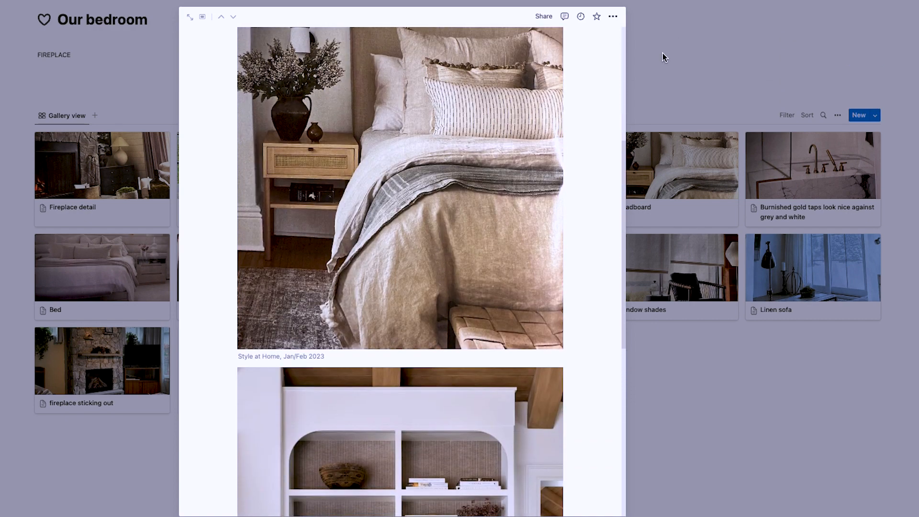
click(663, 53)
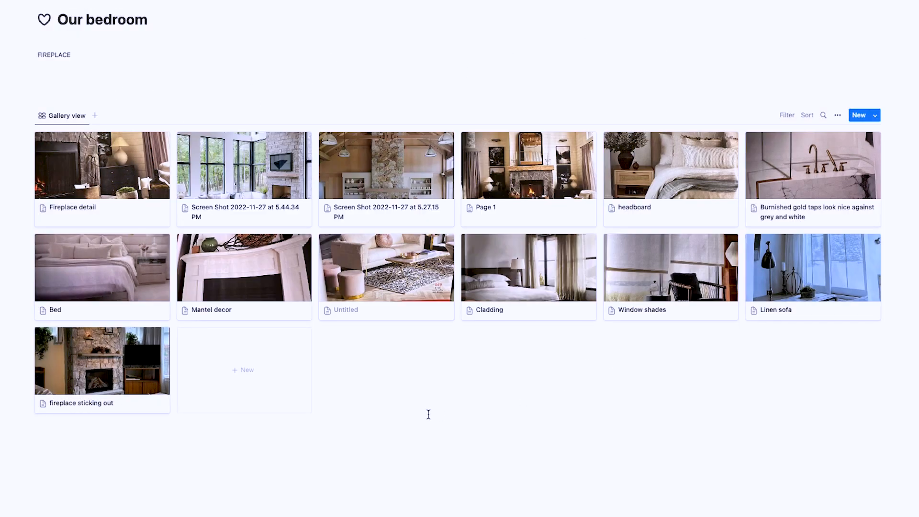
Open the Bed card, look through its bedroom photos, and return to the Casa page
click(74, 260)
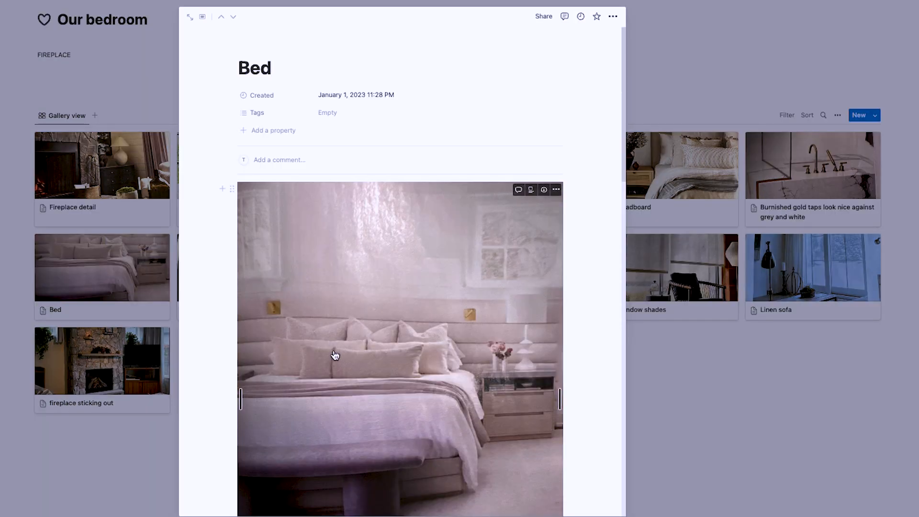
scroll(336, 354, down, 20)
scroll(335, 355, down, 5)
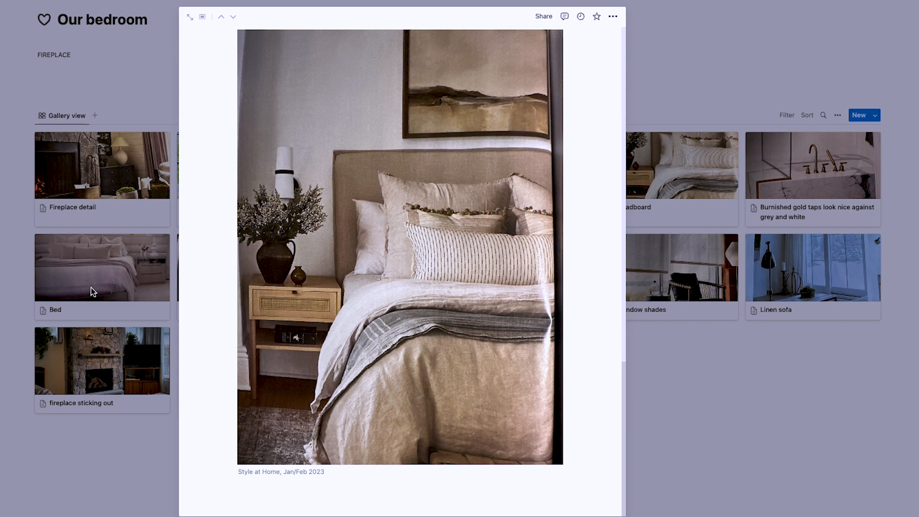
click(127, 447)
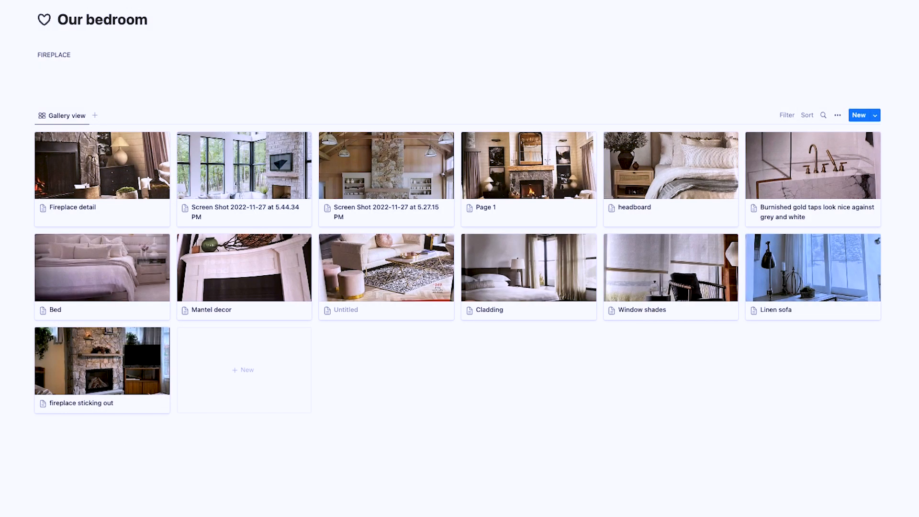
click(15, 2)
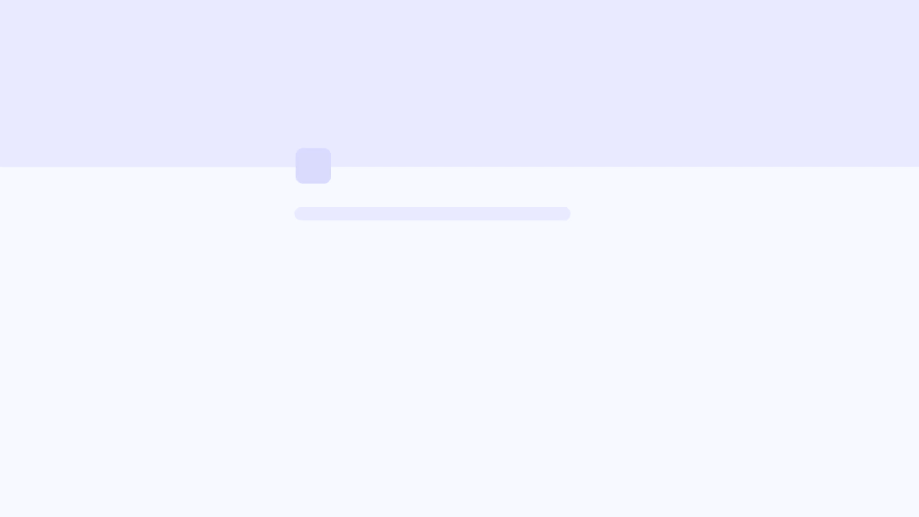
Open the Side Yard page from the Garden list, look through its plant notes, and expand and collapse the ALONG HOUSE toggle
scroll(184, 209, up, 2)
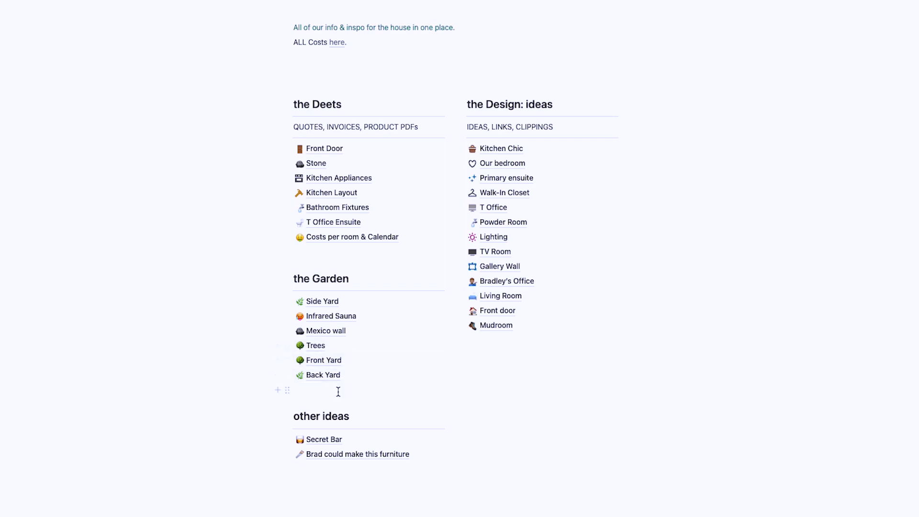
click(318, 302)
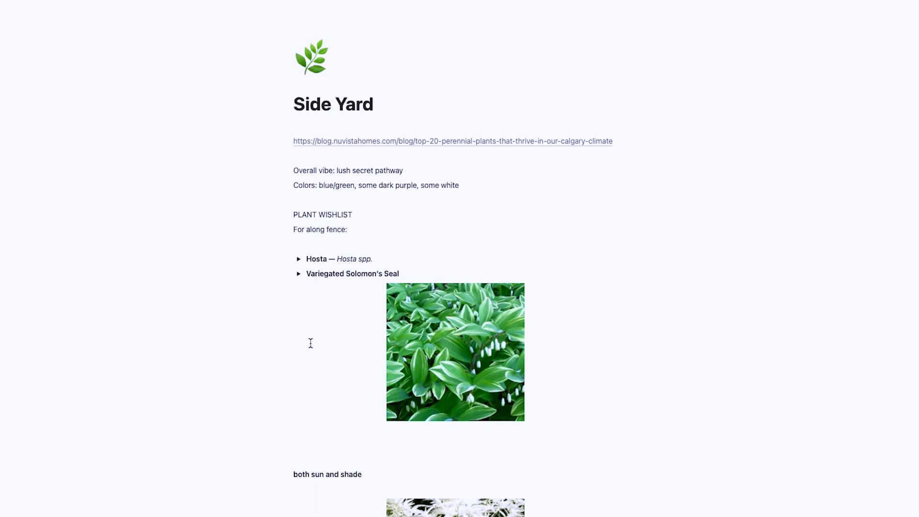
scroll(311, 343, down, 12)
scroll(311, 343, down, 5)
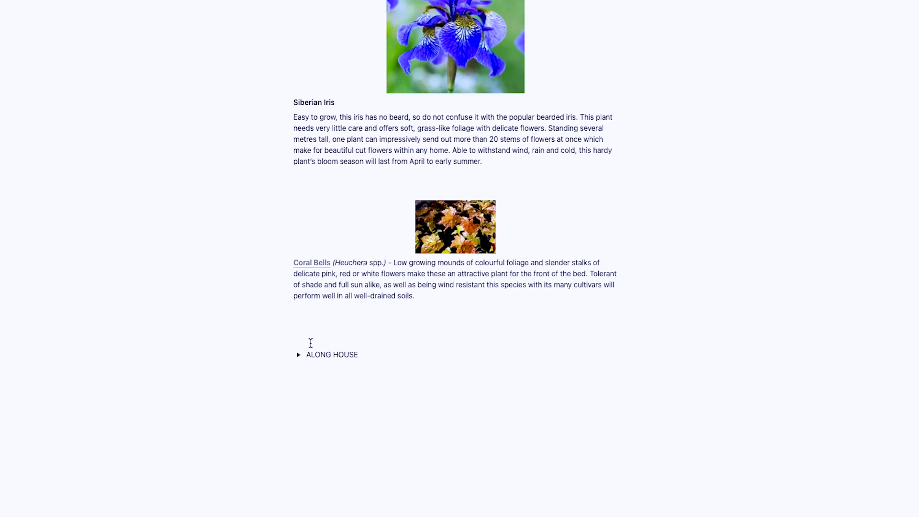
click(300, 355)
click(299, 355)
scroll(468, 328, up, 15)
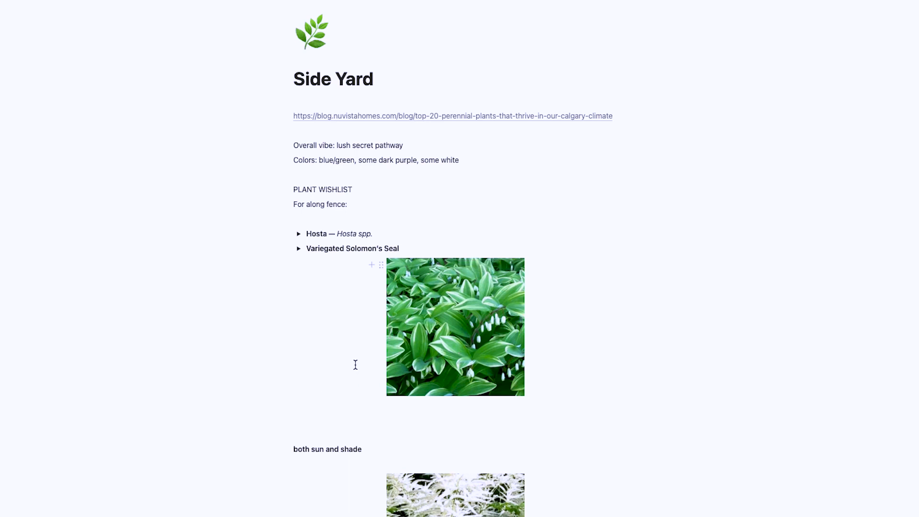
click(411, 145)
key(Return)
text(Overall vi)
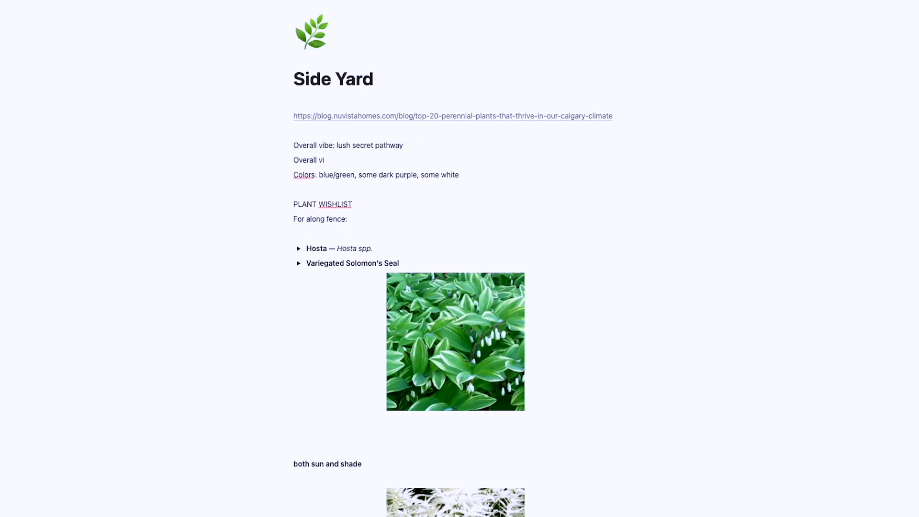
key(super+z)
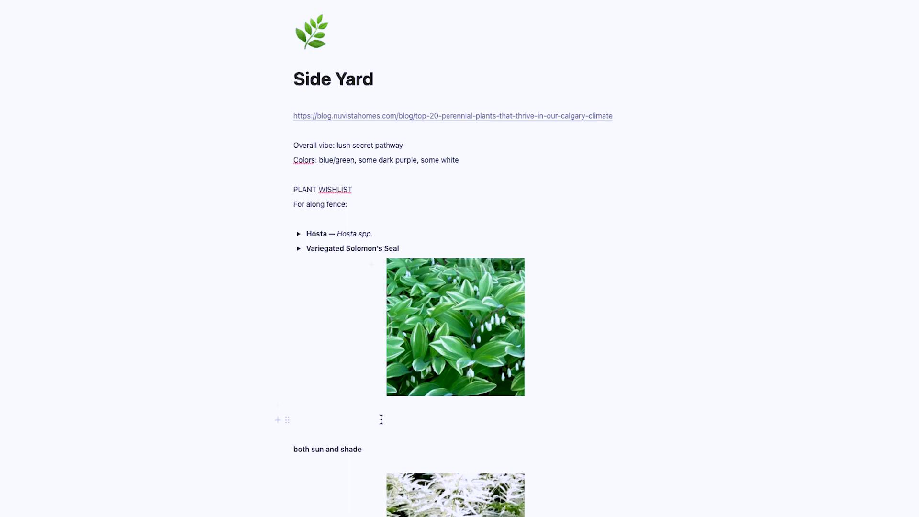
Expand and collapse the Variegated Solomon's Seal toggle, and read the hydrangea and lungwort notes inside the ALONG HOUSE toggle
click(298, 248)
click(298, 248)
scroll(292, 376, down, 15)
click(299, 355)
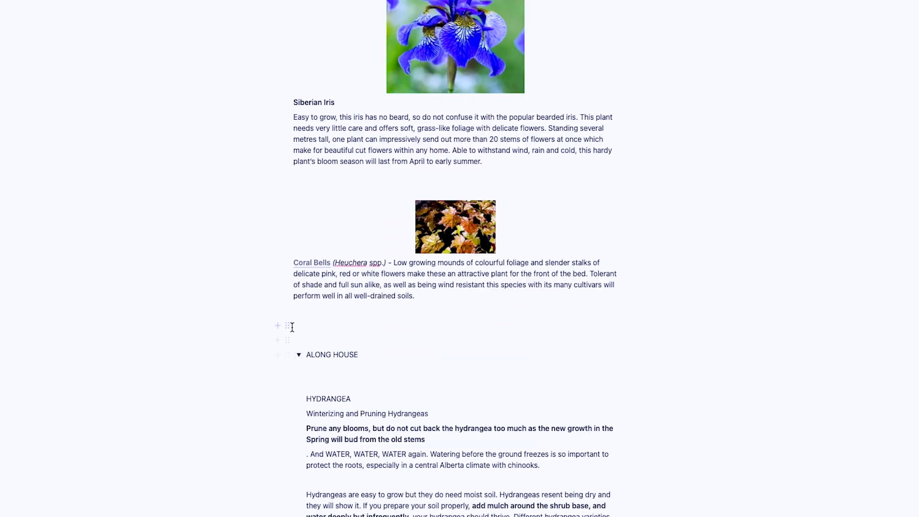
scroll(262, 432, down, 7)
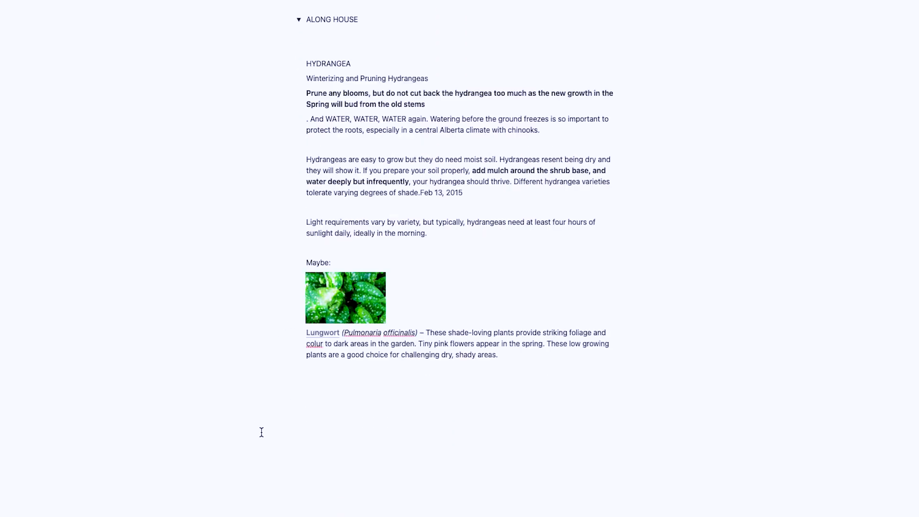
scroll(262, 432, up, 4)
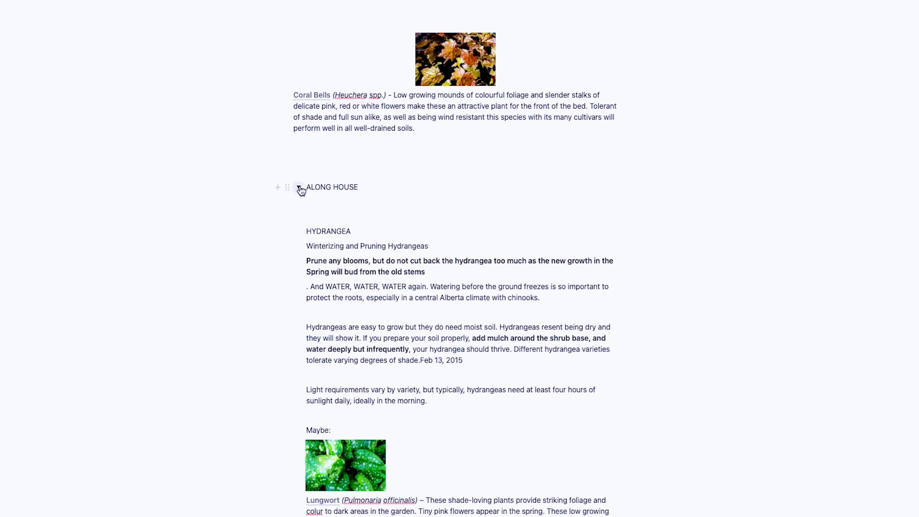
scroll(301, 191, up, 18)
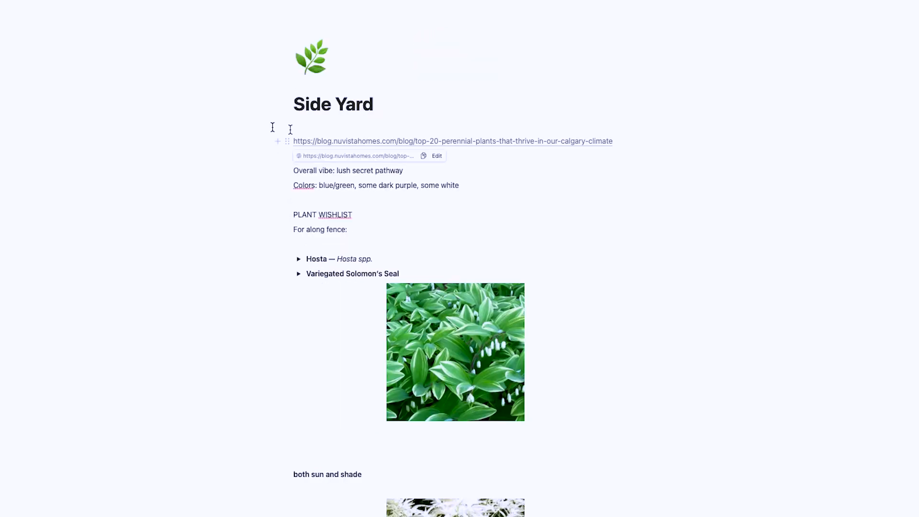
Return to the Casa page and look over its Deets, Design, Garden and other ideas lists
key(super+bracketleft)
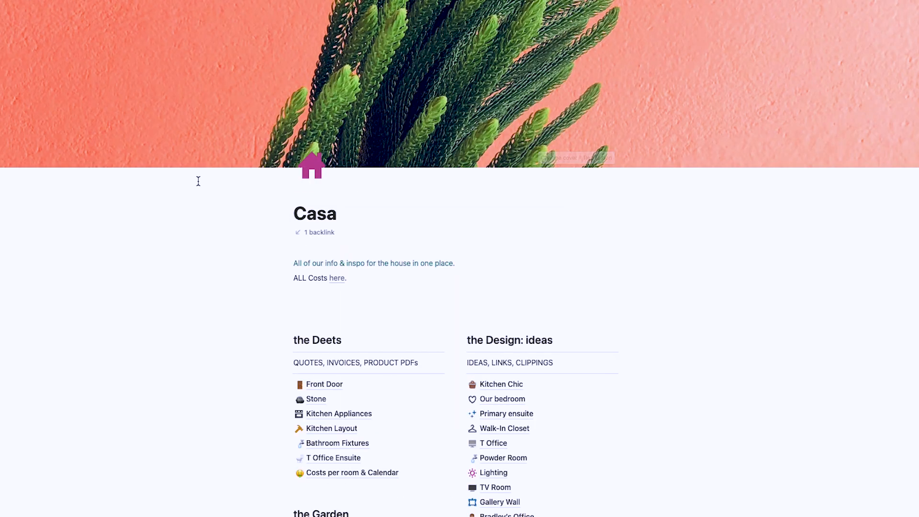
scroll(197, 291, down, 4)
scroll(197, 291, down, 4)
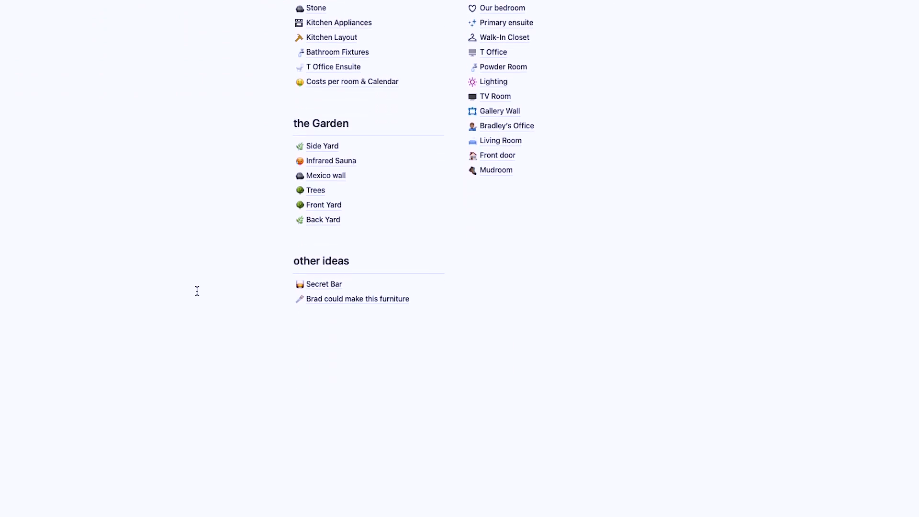
scroll(197, 291, up, 6)
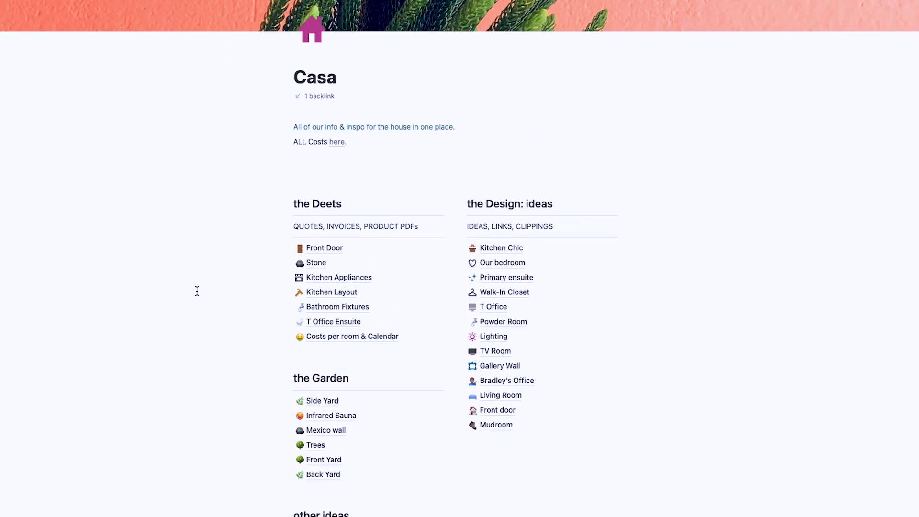
Open the Infrared Sauna page from the Garden list, look over its article link, Pinterest board and sauna photos, and return to Casa
scroll(183, 396, down, 3)
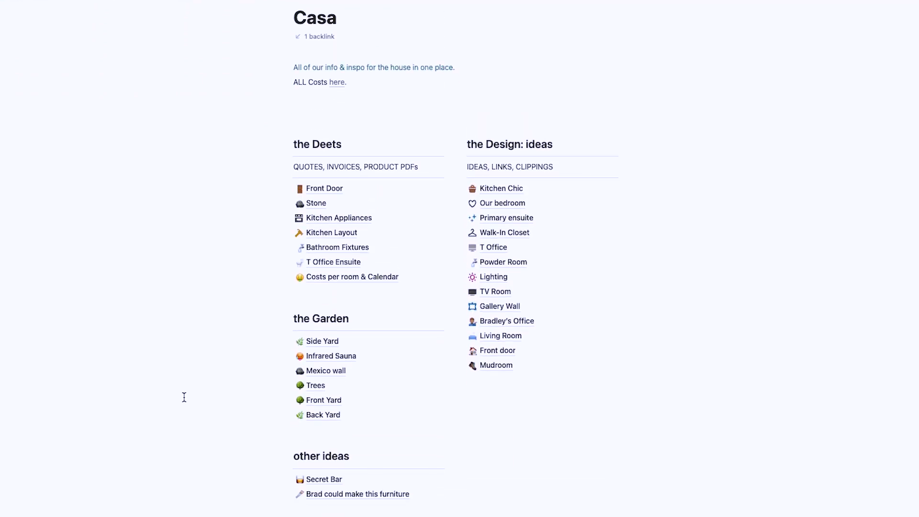
click(343, 348)
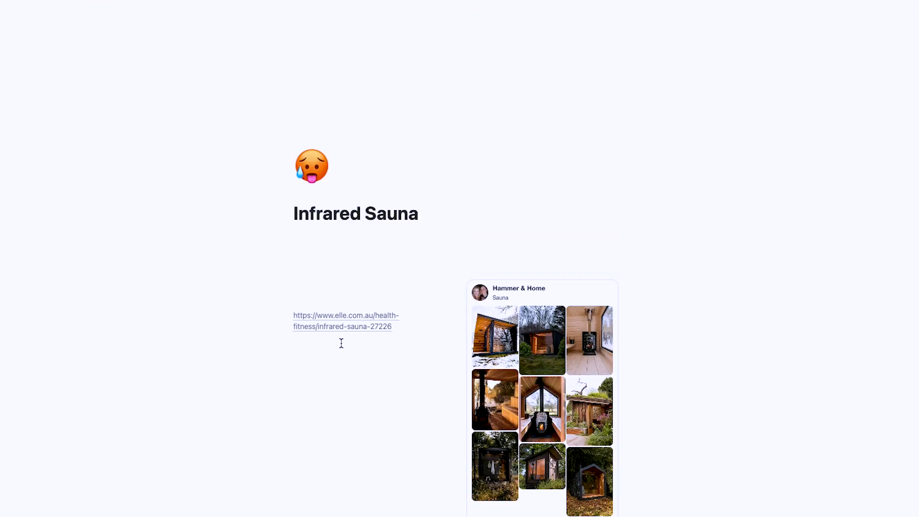
scroll(341, 343, down, 5)
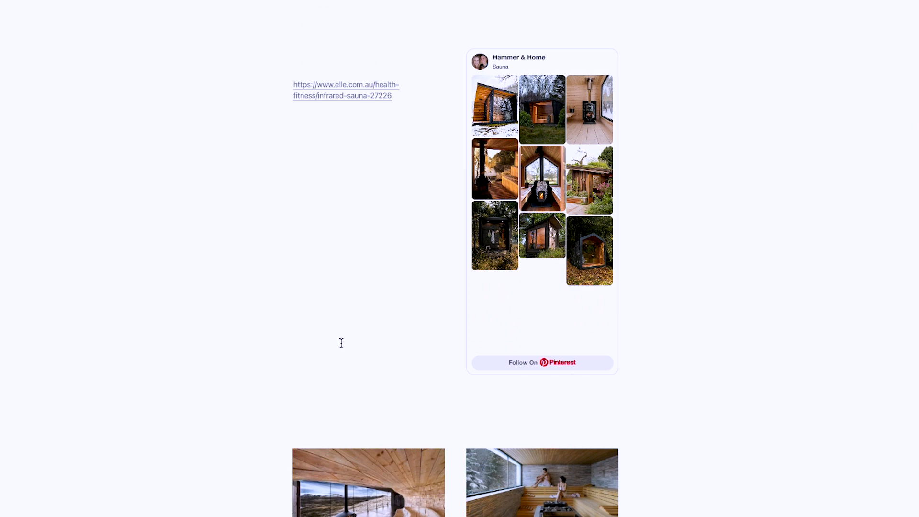
scroll(342, 343, up, 3)
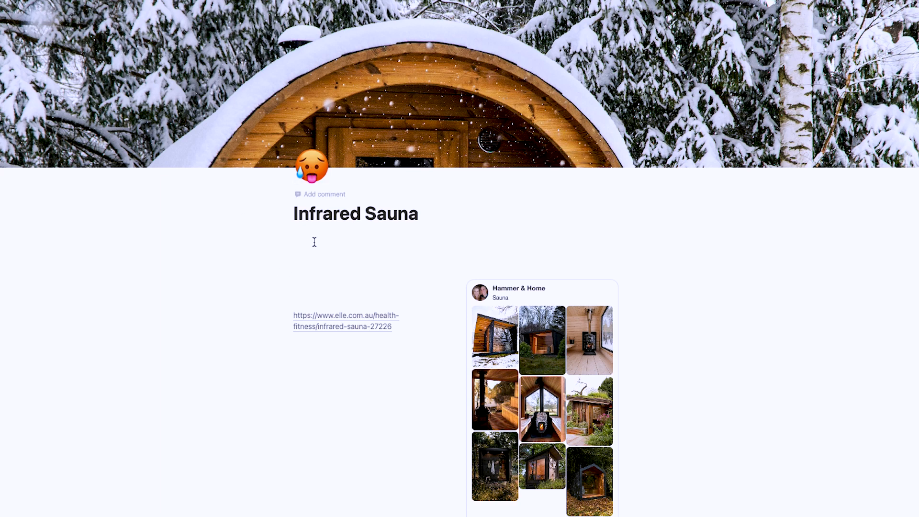
scroll(346, 442, down, 9)
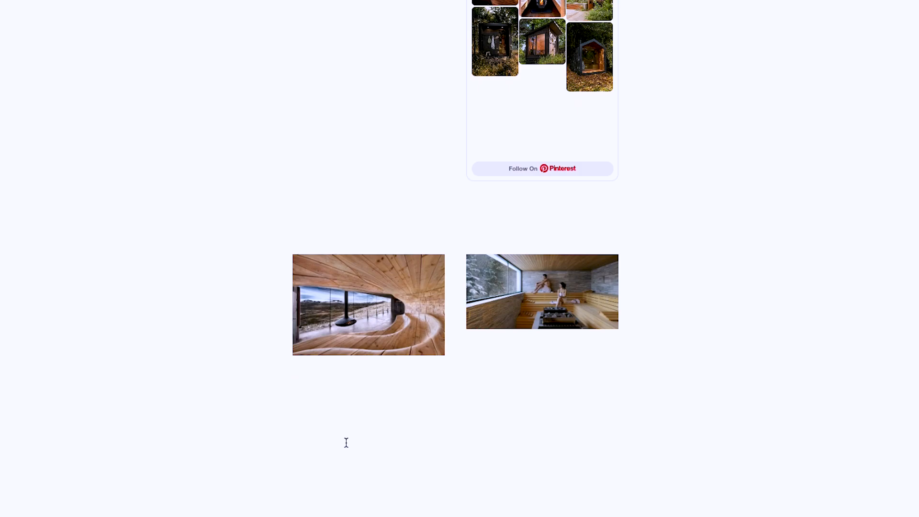
scroll(346, 443, up, 9)
scroll(194, 358, down, 2)
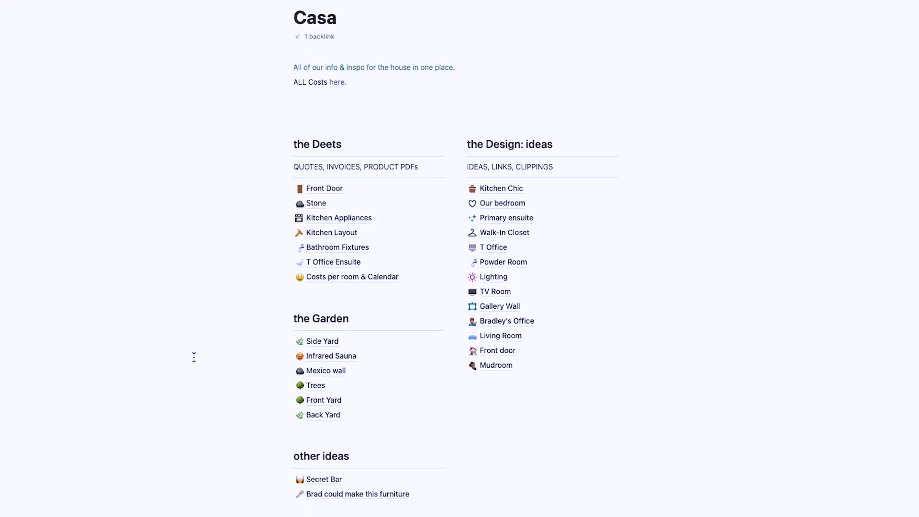